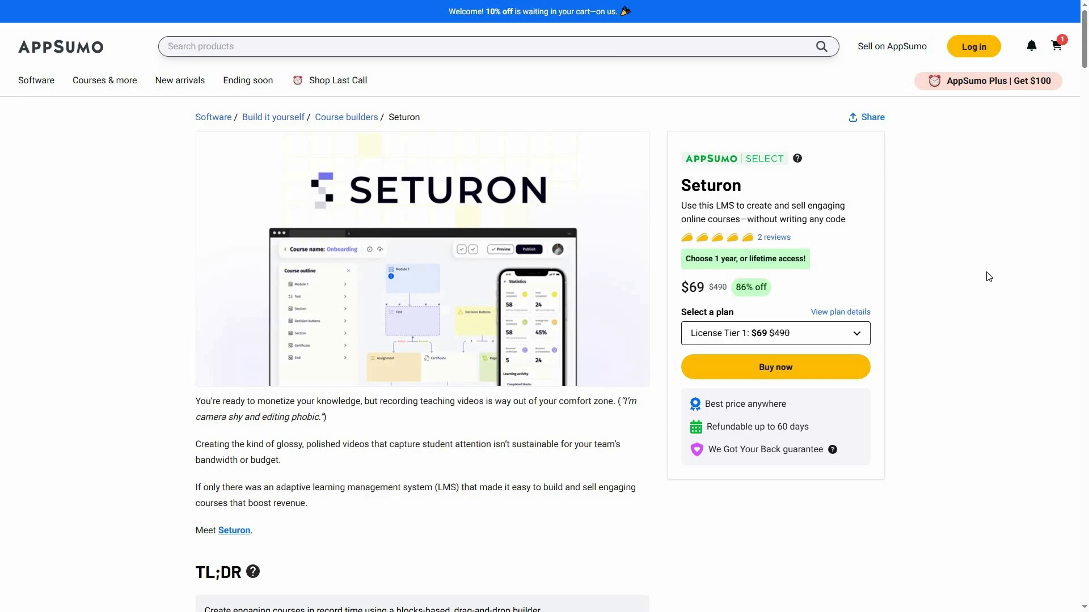
Step: Look through the Seturon product images on AppSumo and compare the license tiers in the Plans & features table
{"action": "left_click", "coordinate": [541, 260]}
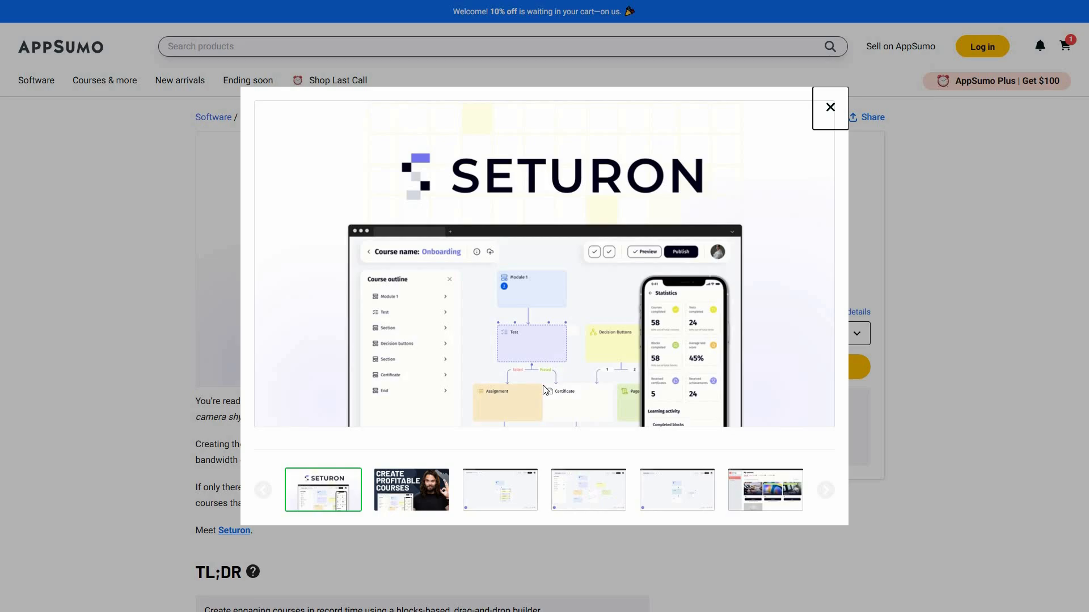
{"action": "left_click", "coordinate": [943, 229]}
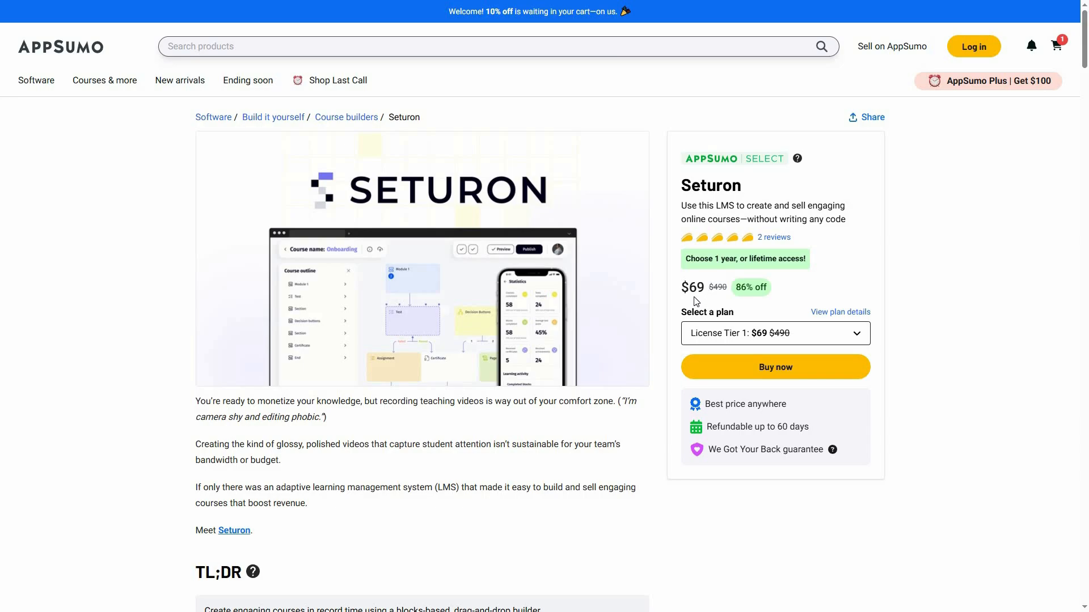
{"action": "scroll", "coordinate": [313, 162], "scroll_direction": "down", "scroll_amount": 1}
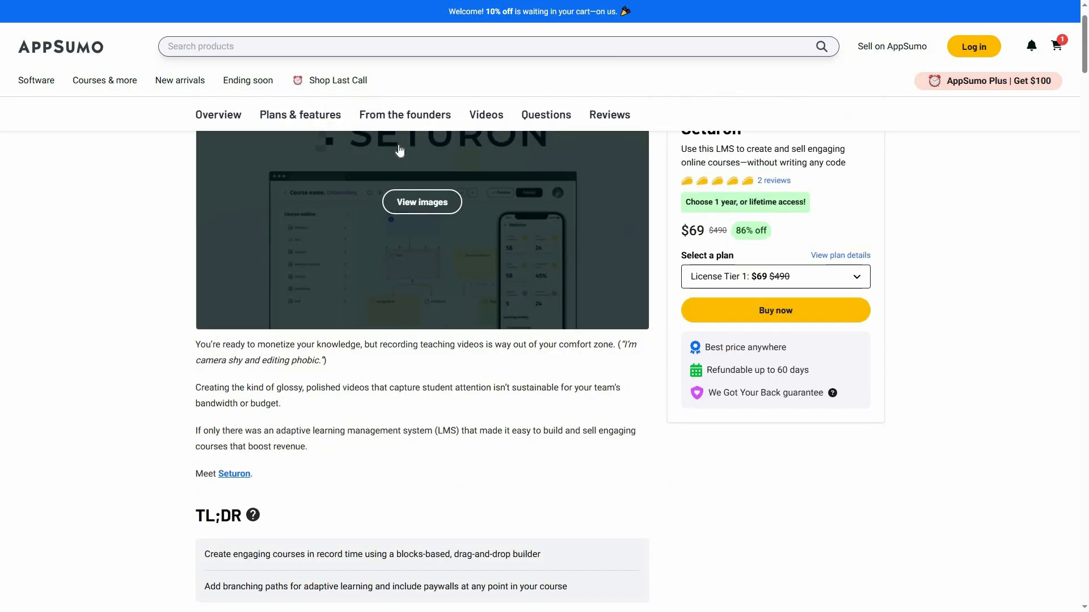
{"action": "left_click", "coordinate": [300, 116]}
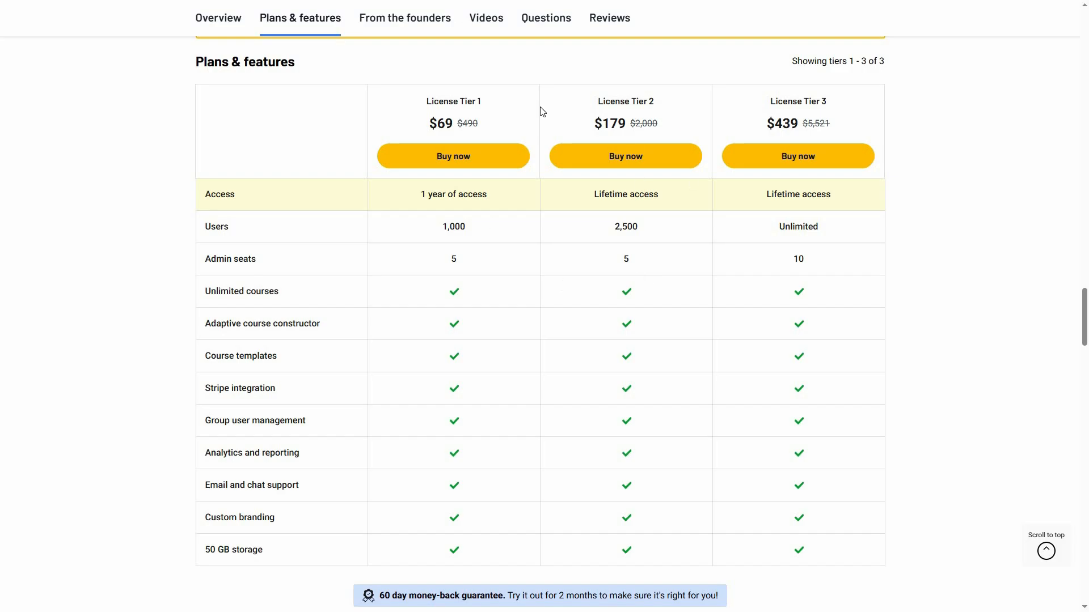
{"action": "scroll", "coordinate": [898, 299], "scroll_direction": "up", "scroll_amount": 3}
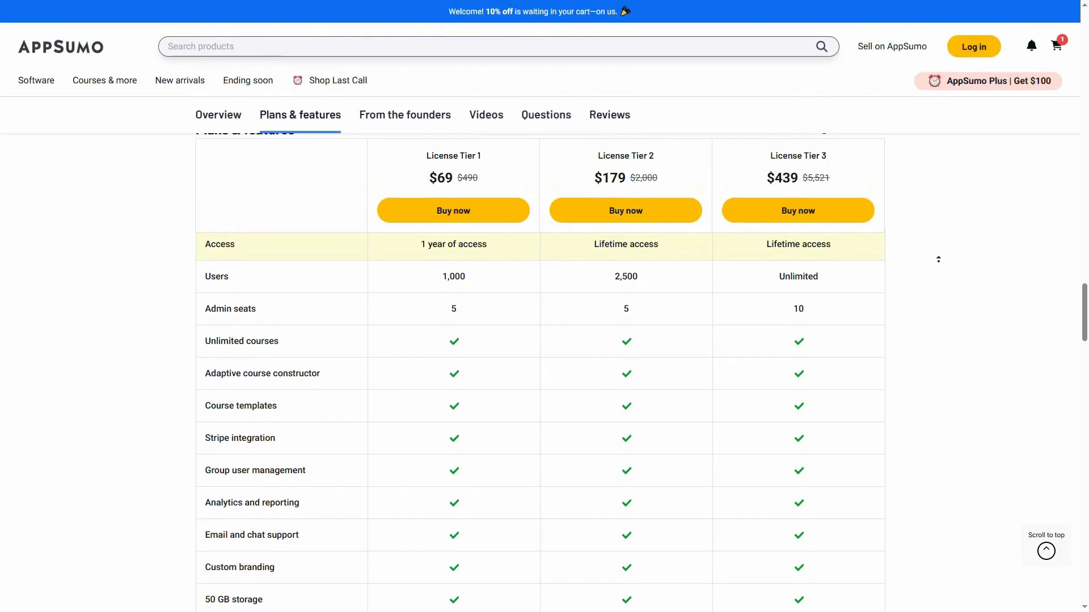
{"action": "scroll", "coordinate": [944, 254], "scroll_direction": "up", "scroll_amount": 1}
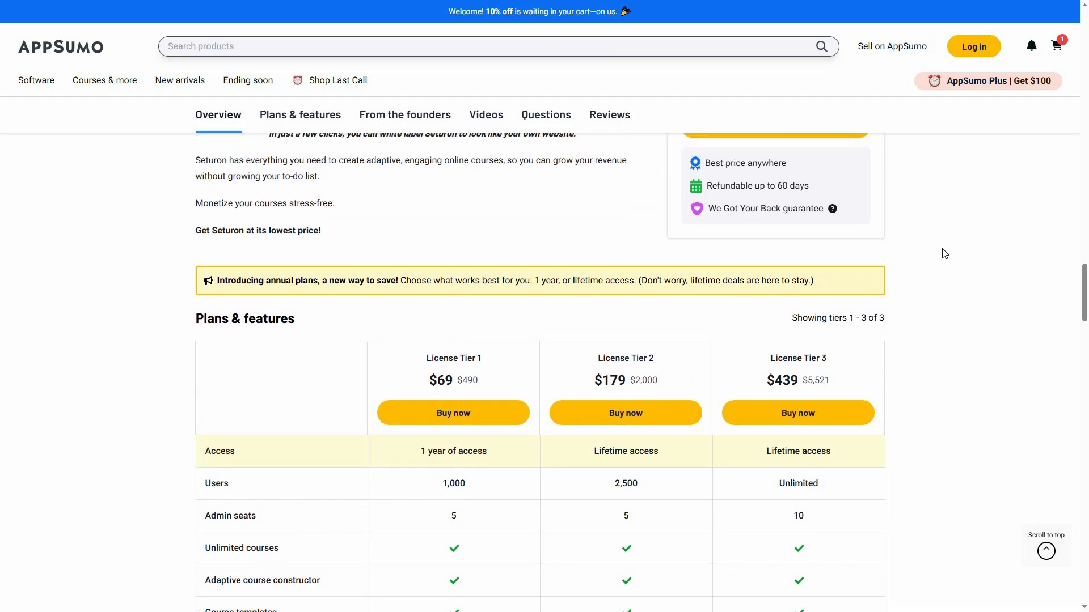
{"action": "scroll", "coordinate": [989, 329], "scroll_direction": "down", "scroll_amount": 1}
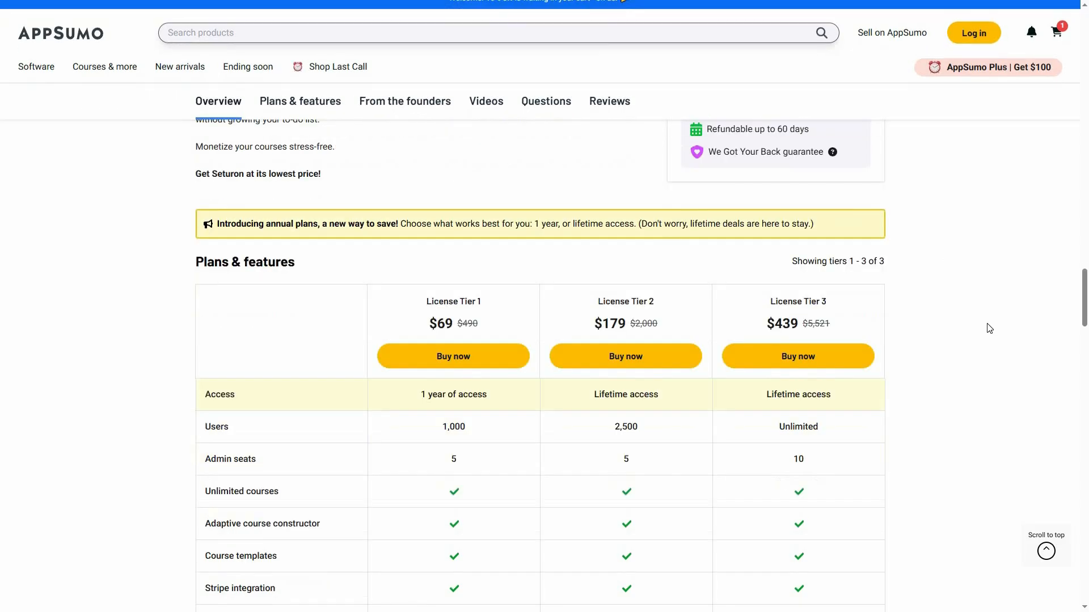
{"action": "scroll", "coordinate": [990, 328], "scroll_direction": "down", "scroll_amount": 1}
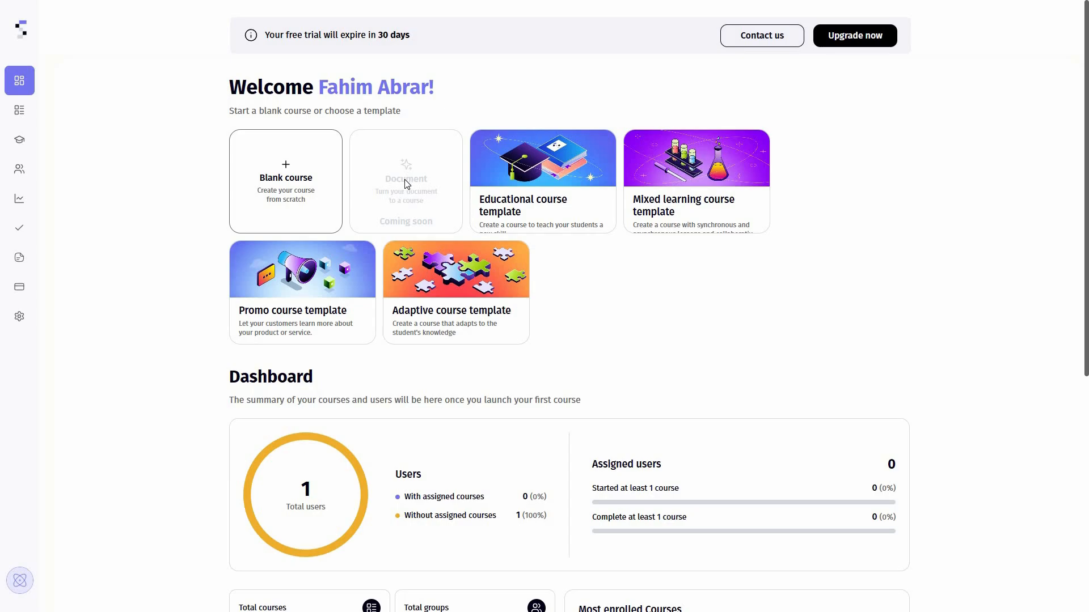
Step: Switch to the Seturon app and review the dashboard's course templates and its user, course and assignment summaries
{"action": "mouse_move", "coordinate": [566, 208]}
{"action": "scroll", "coordinate": [644, 332], "scroll_direction": "down", "scroll_amount": 1}
{"action": "scroll", "coordinate": [635, 357], "scroll_direction": "down", "scroll_amount": 2}
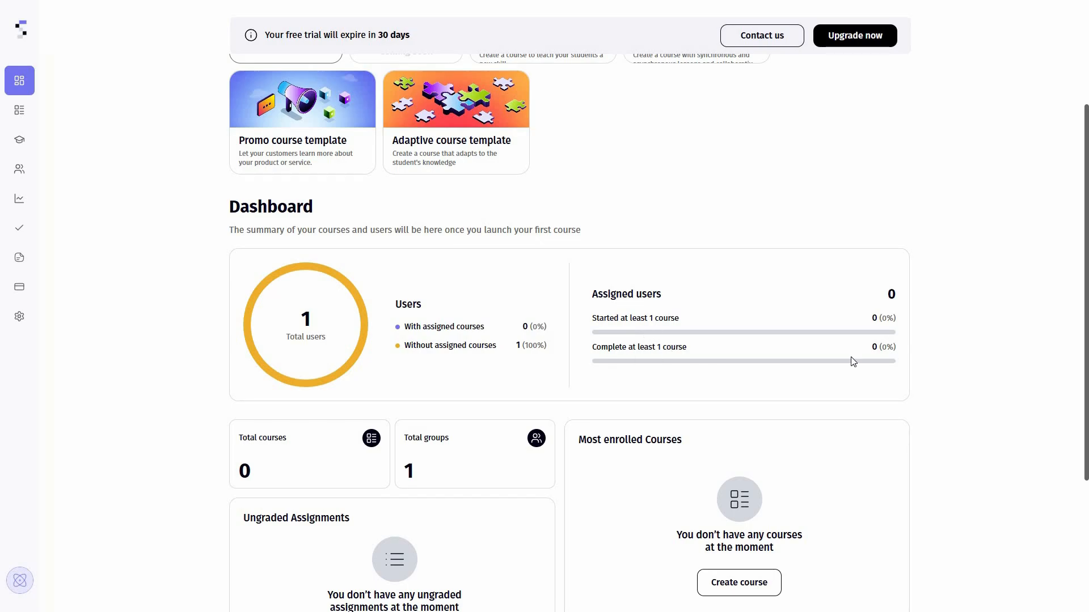
{"action": "scroll", "coordinate": [251, 307], "scroll_direction": "down", "scroll_amount": 3}
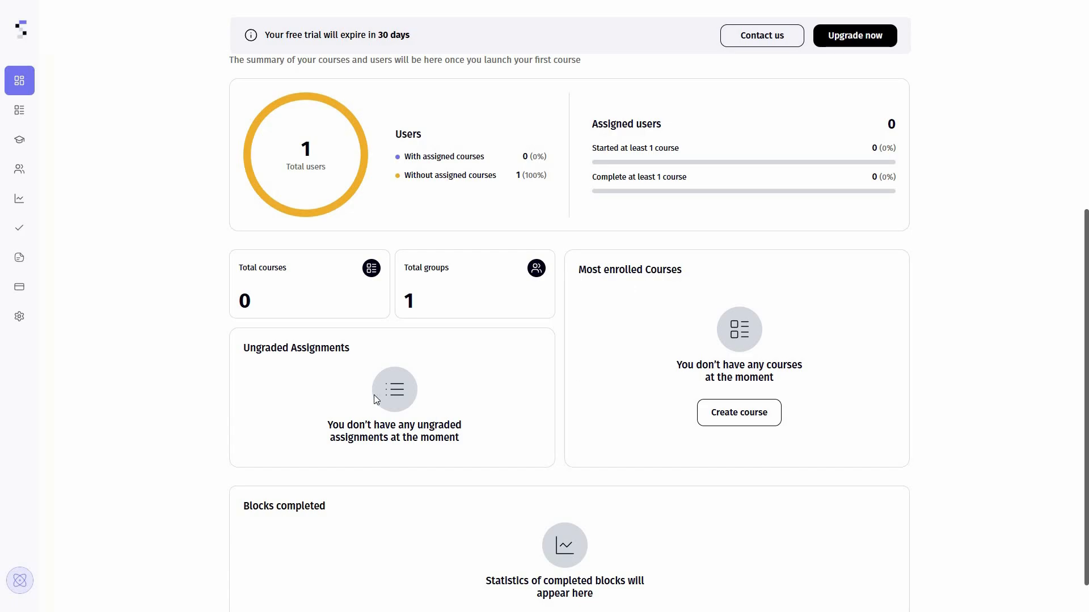
{"action": "scroll", "coordinate": [280, 328], "scroll_direction": "down", "scroll_amount": 1}
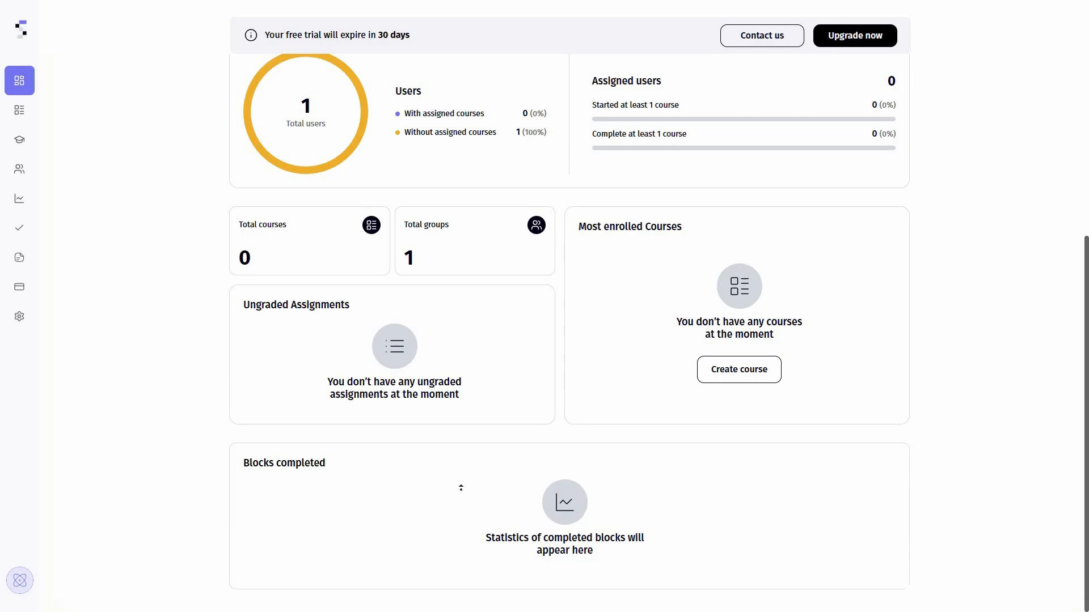
{"action": "scroll", "coordinate": [629, 326], "scroll_direction": "up", "scroll_amount": 7}
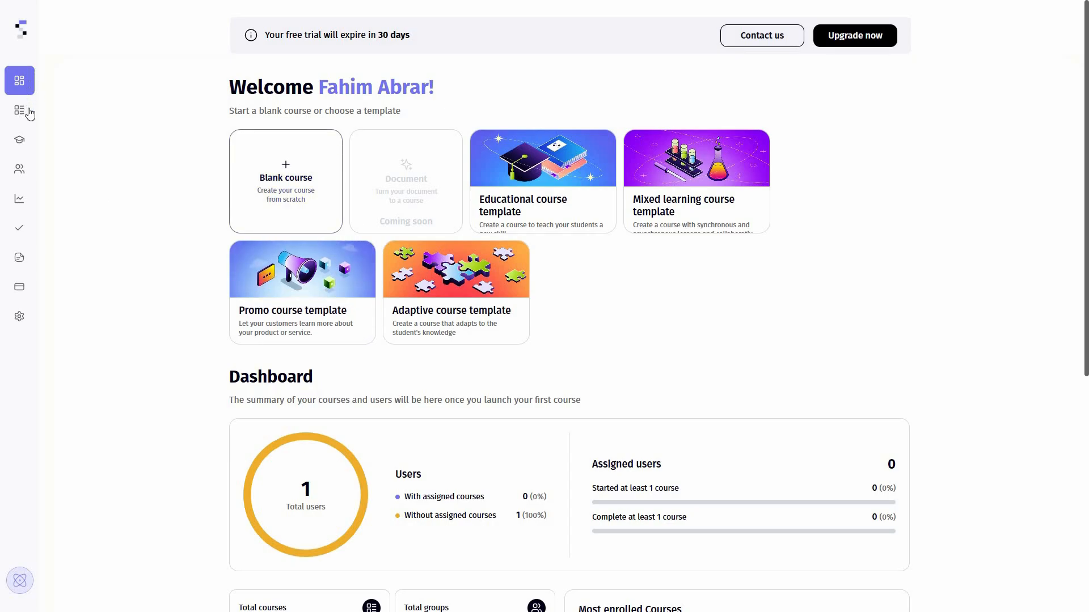
Step: Open the Courses page and check the Active, Inactive and All course lists
{"action": "mouse_move", "coordinate": [59, 114]}
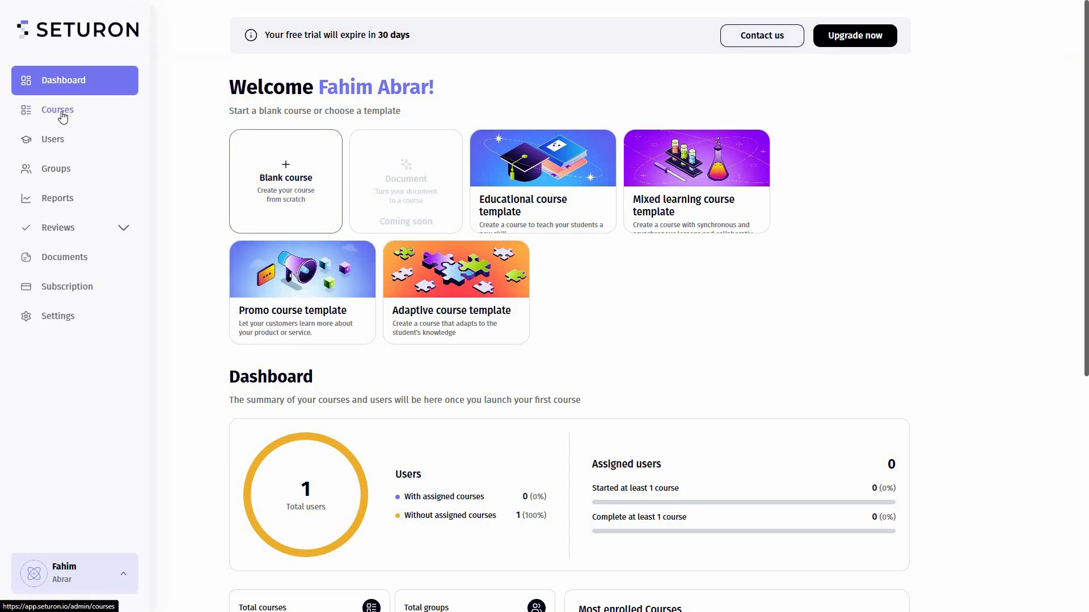
{"action": "left_click", "coordinate": [62, 115]}
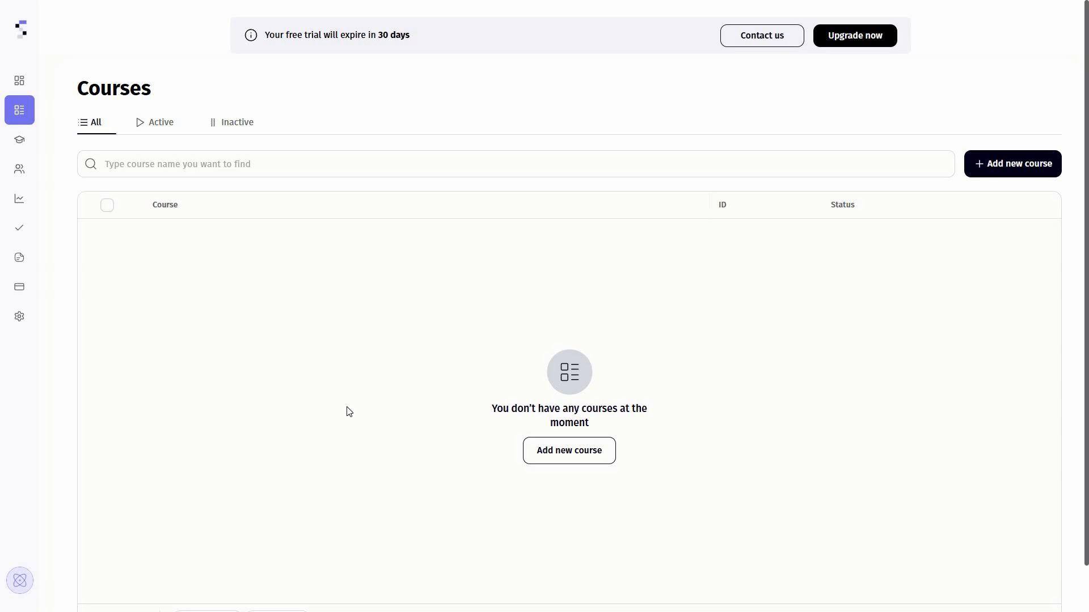
{"action": "left_click", "coordinate": [165, 129]}
{"action": "left_click", "coordinate": [232, 123]}
{"action": "left_click", "coordinate": [96, 122]}
Step: Create a new course named "AI Basic" with the default cover
{"action": "left_click", "coordinate": [584, 455]}
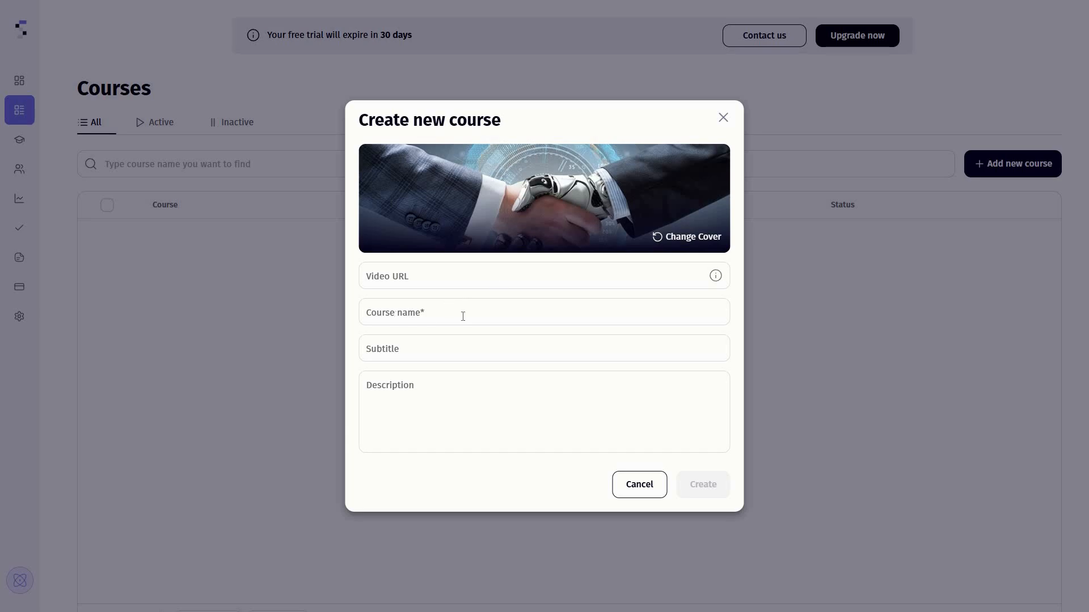
{"action": "left_click", "coordinate": [508, 312]}
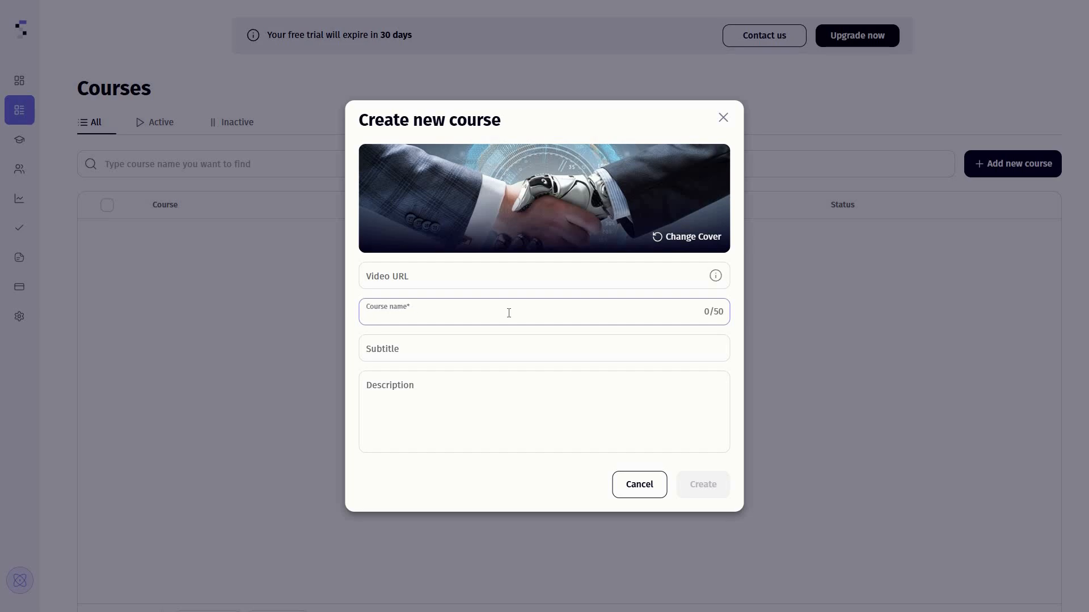
{"action": "type", "text": "AI Basic"}
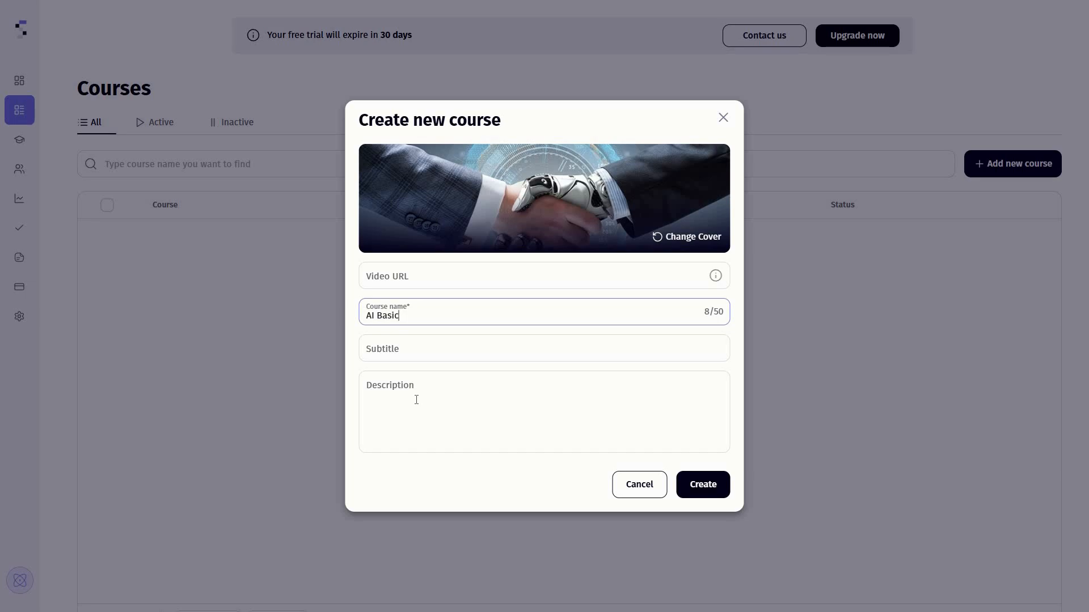
{"action": "left_click", "coordinate": [712, 491]}
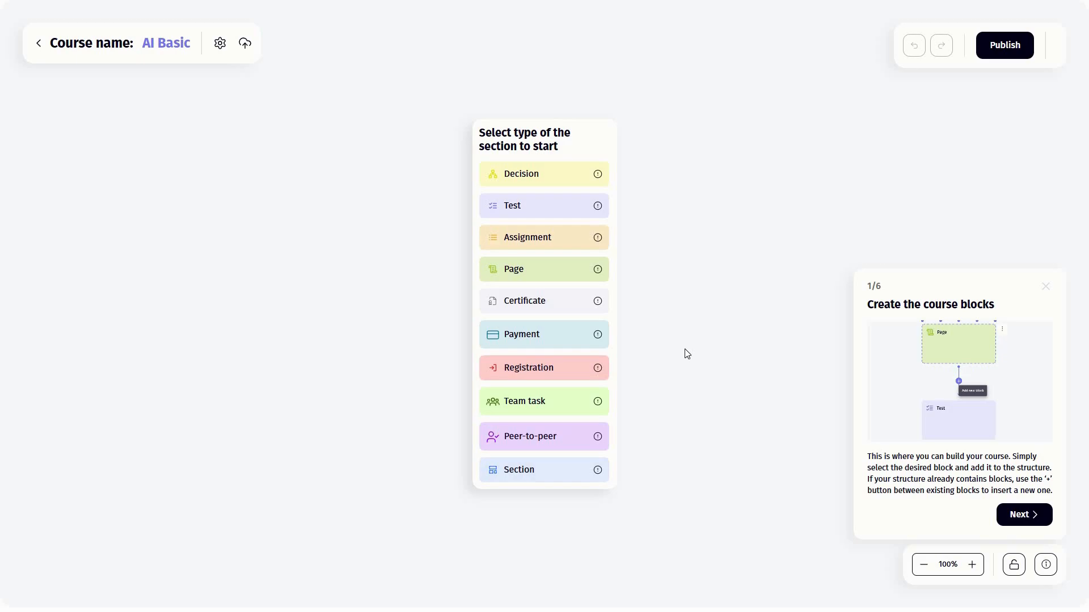
Step: Review the AI Basic course's general information, time settings and access options, and close the settings without changes
{"action": "left_click", "coordinate": [220, 46]}
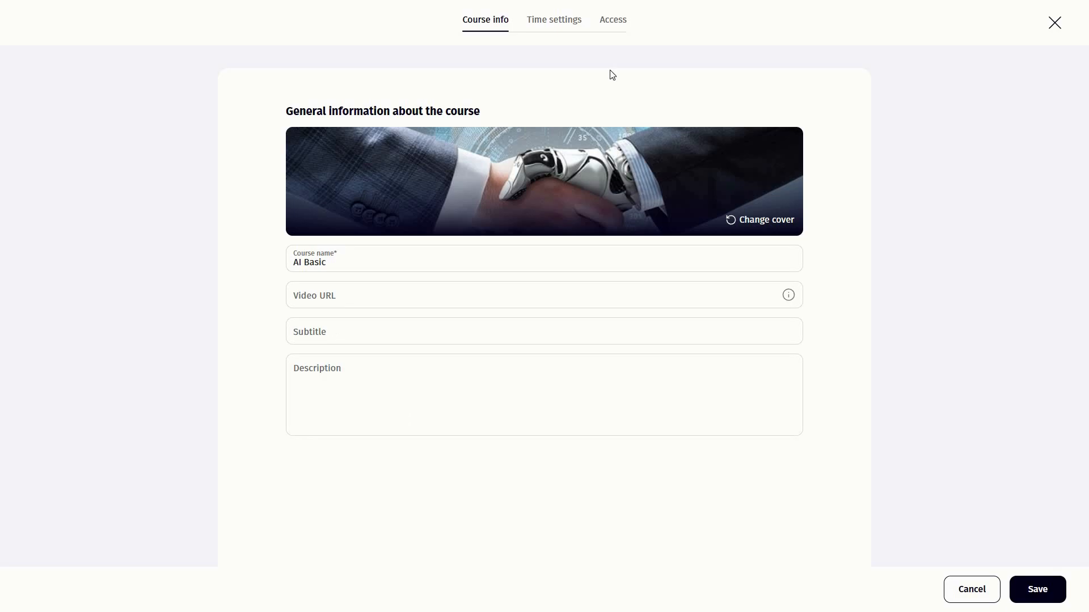
{"action": "left_click", "coordinate": [550, 22]}
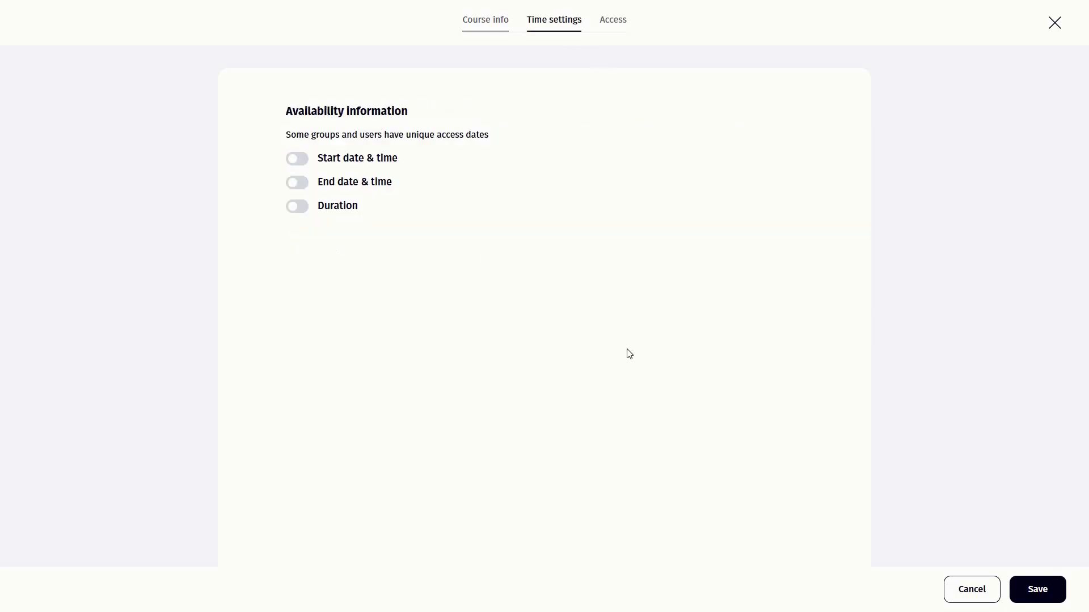
{"action": "left_click", "coordinate": [613, 20]}
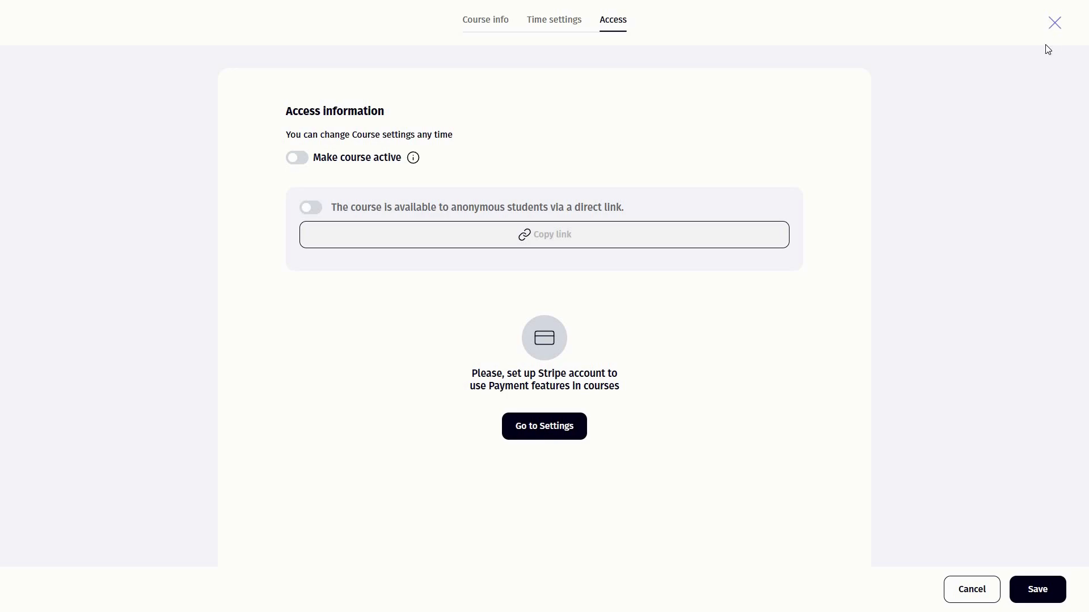
{"action": "left_click", "coordinate": [1054, 23]}
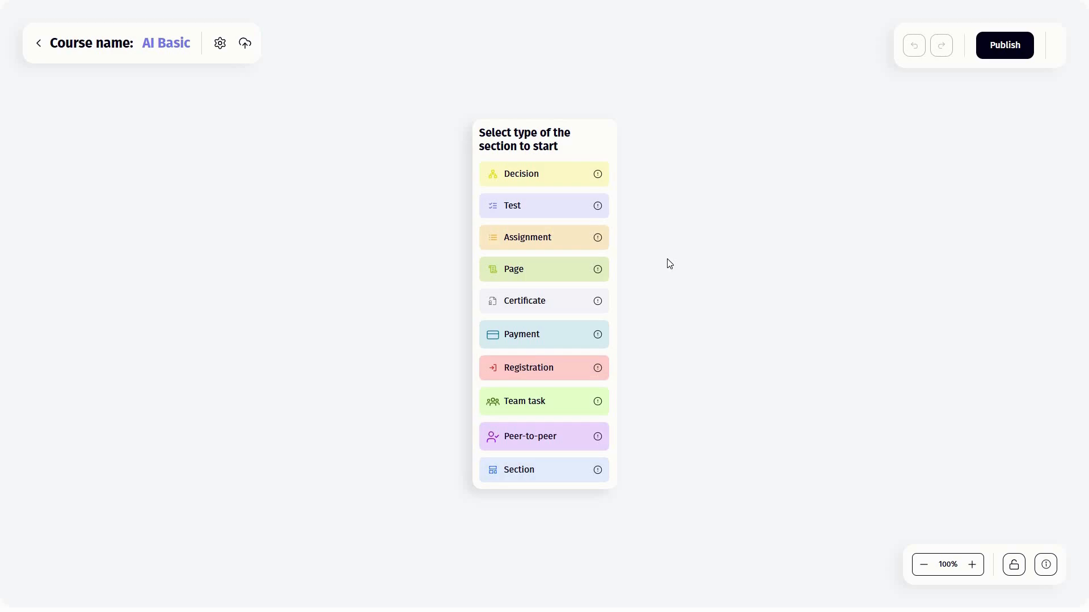
Step: Add a Payment block as the first section of the course and open its content for editing
{"action": "left_click", "coordinate": [546, 340]}
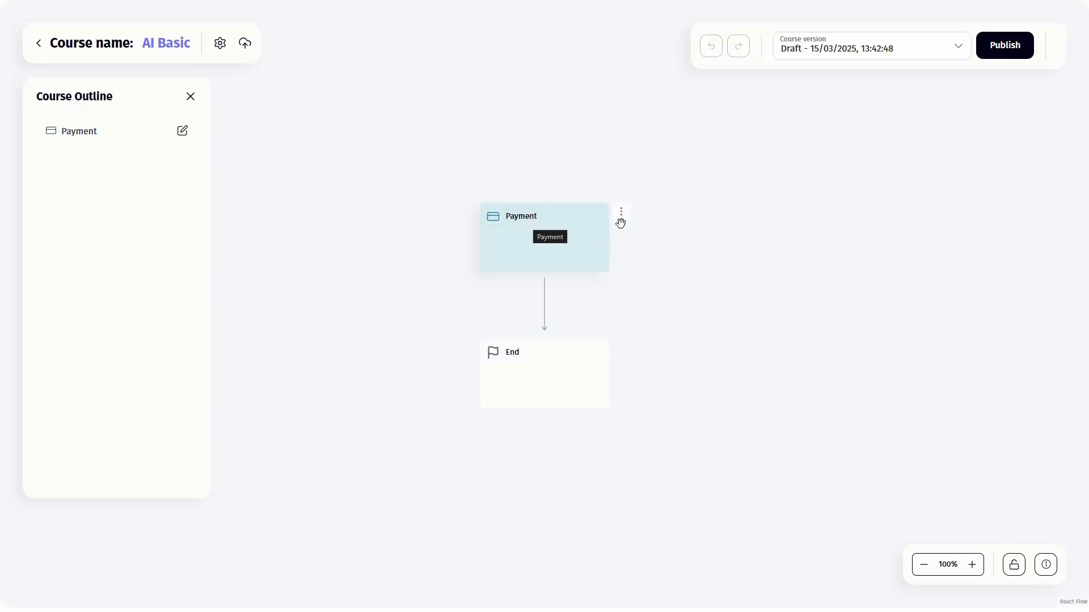
{"action": "left_click", "coordinate": [624, 218]}
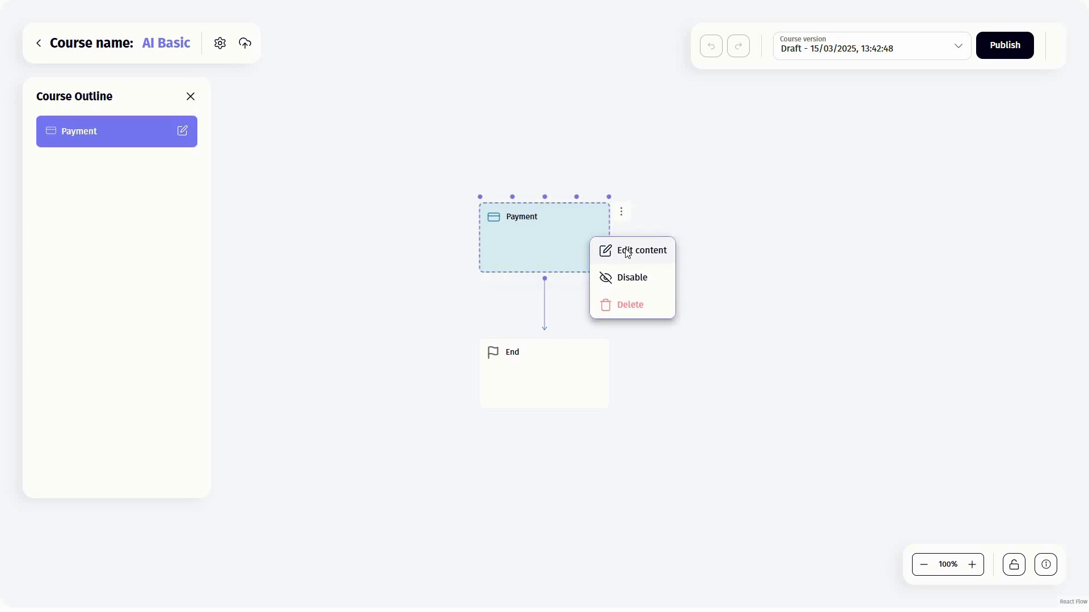
{"action": "left_click", "coordinate": [626, 248]}
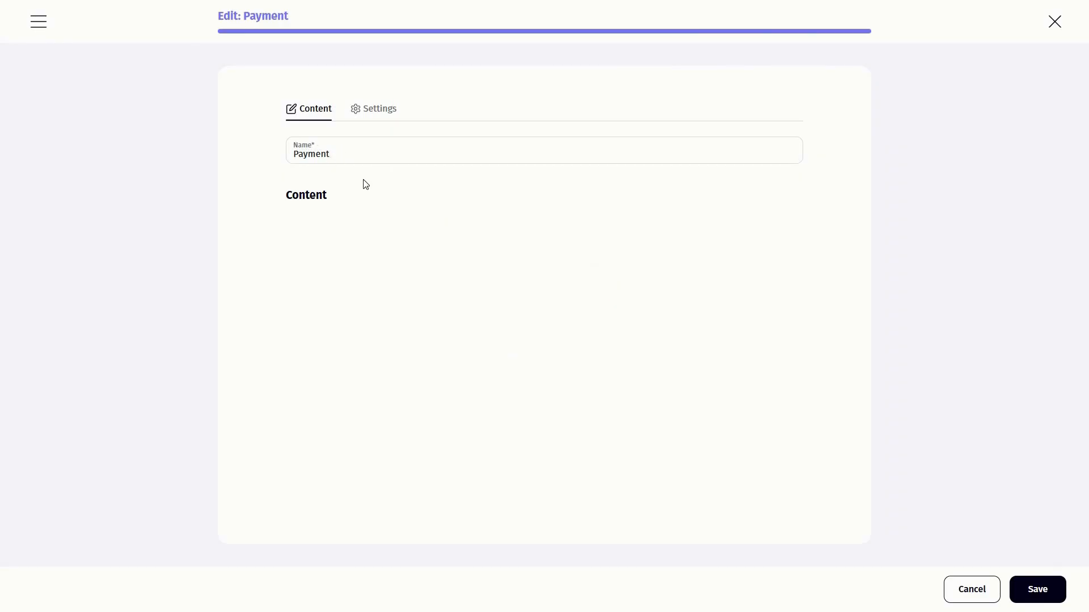
Step: Examine the content element types that can be inserted into the Payment block, from text and lists to tables and images
{"action": "left_click", "coordinate": [259, 227]}
{"action": "key", "text": "Tab"}
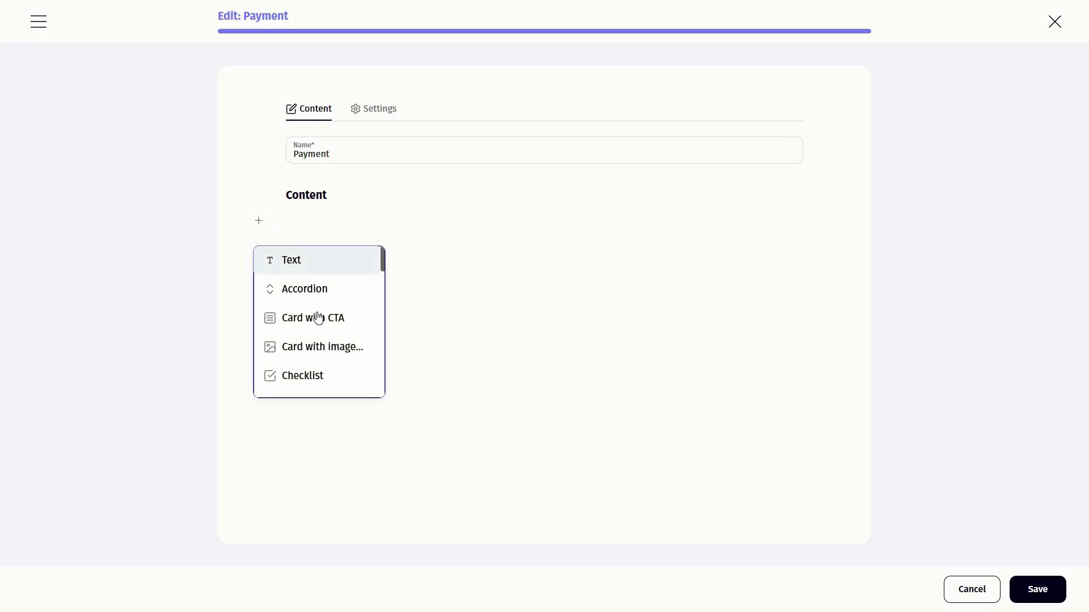
{"action": "scroll", "coordinate": [318, 306], "scroll_direction": "down", "scroll_amount": 3}
{"action": "scroll", "coordinate": [316, 320], "scroll_direction": "down", "scroll_amount": 6}
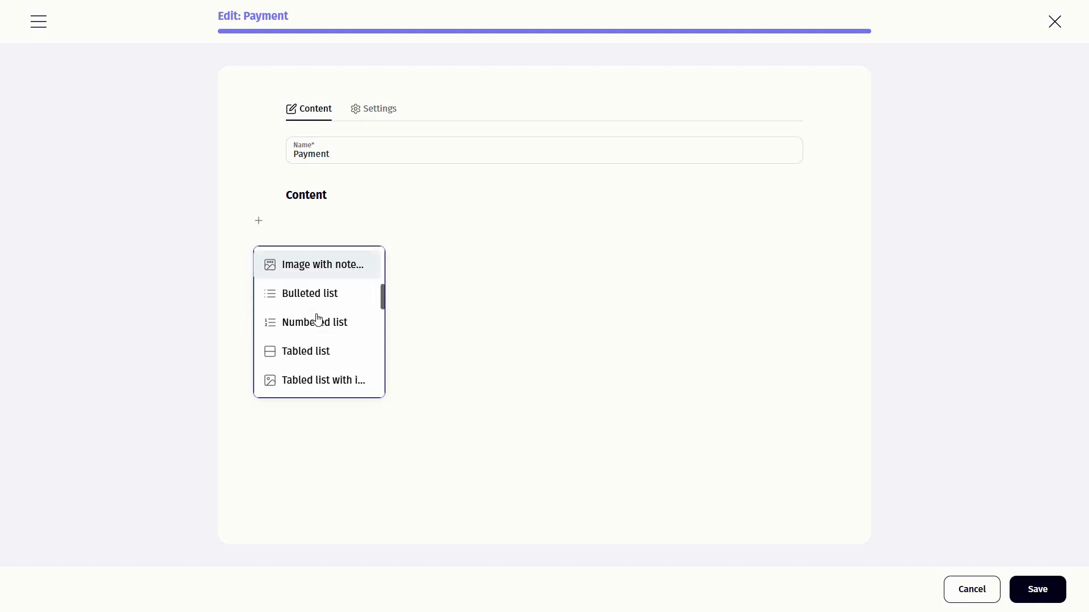
{"action": "scroll", "coordinate": [312, 300], "scroll_direction": "up", "scroll_amount": 6}
{"action": "scroll", "coordinate": [310, 287], "scroll_direction": "up", "scroll_amount": 2}
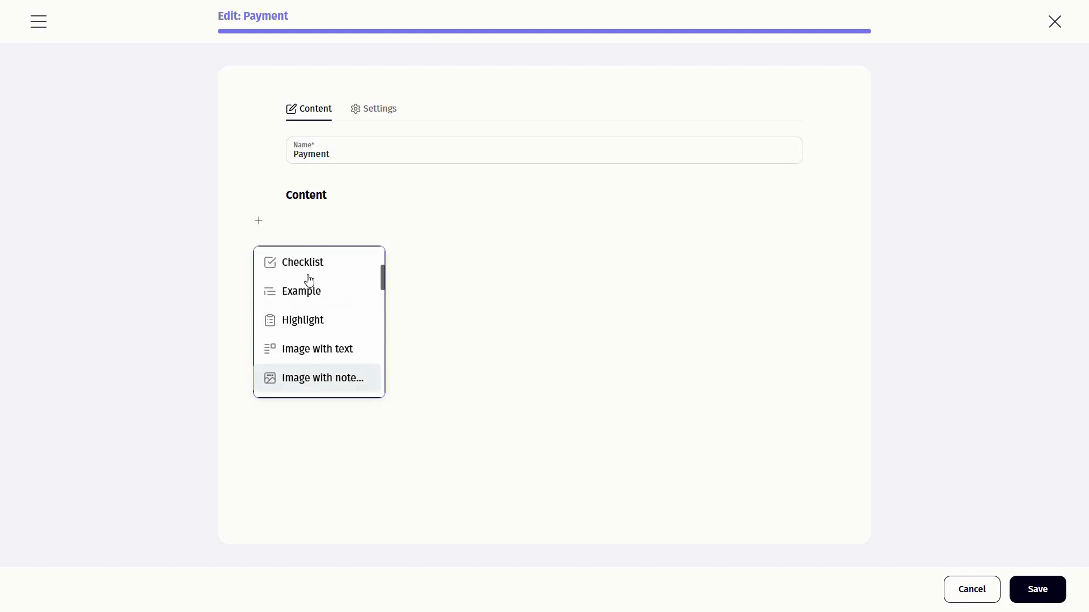
{"action": "scroll", "coordinate": [318, 301], "scroll_direction": "down", "scroll_amount": 1}
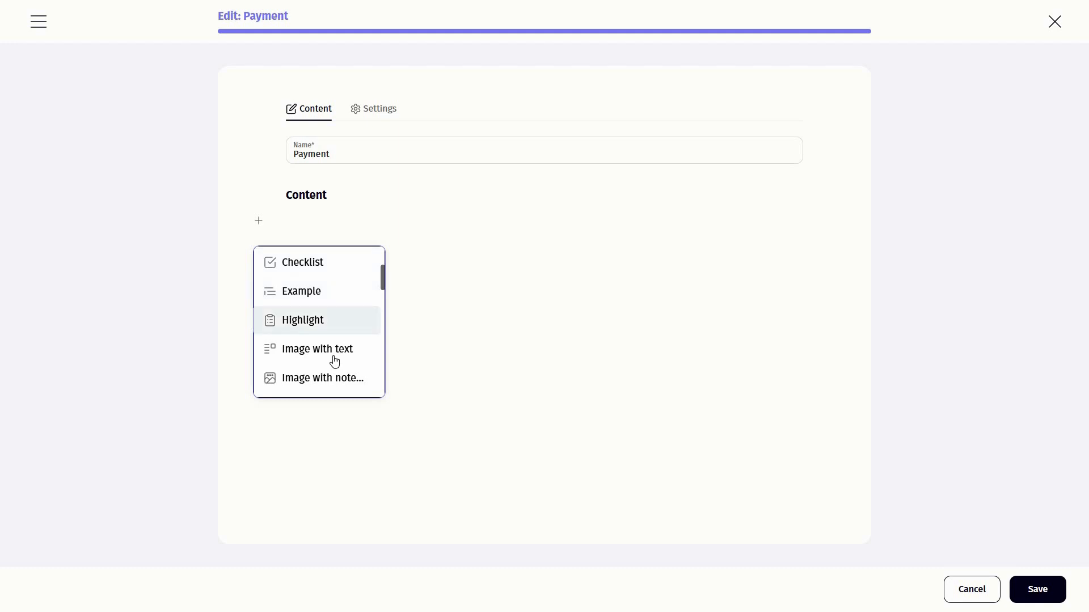
{"action": "scroll", "coordinate": [335, 361], "scroll_direction": "down", "scroll_amount": 4}
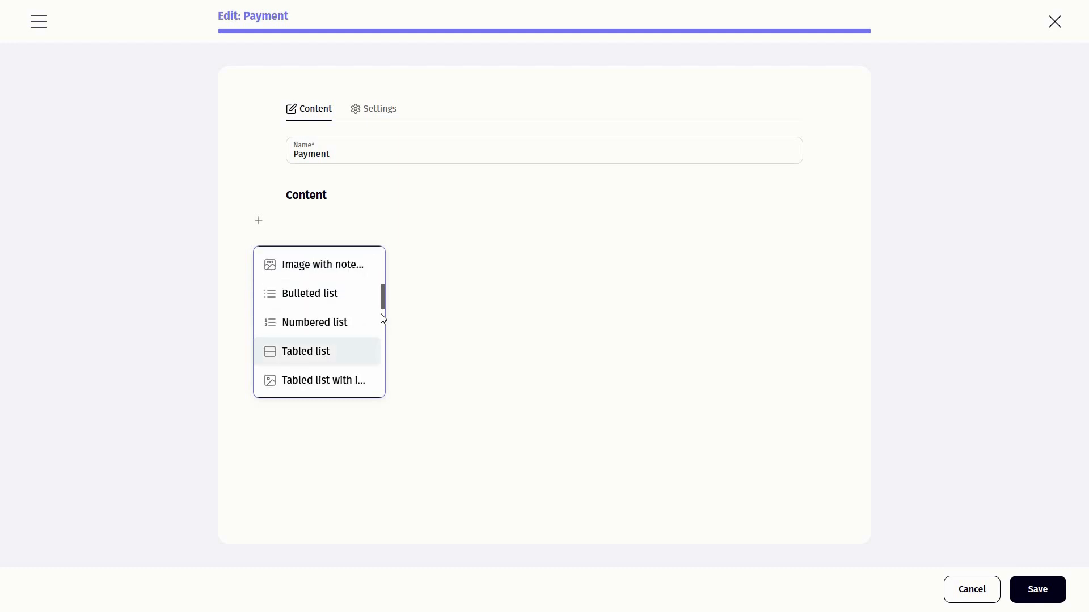
{"action": "scroll", "coordinate": [380, 318], "scroll_direction": "down", "scroll_amount": 4}
{"action": "scroll", "coordinate": [385, 333], "scroll_direction": "down", "scroll_amount": 5}
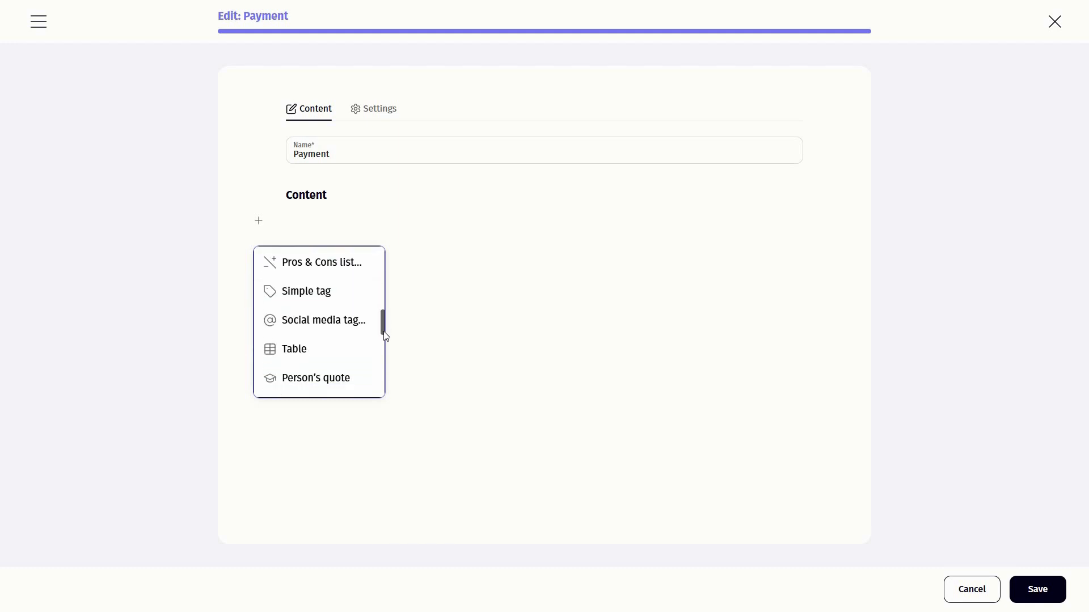
{"action": "scroll", "coordinate": [384, 383], "scroll_direction": "down", "scroll_amount": 5}
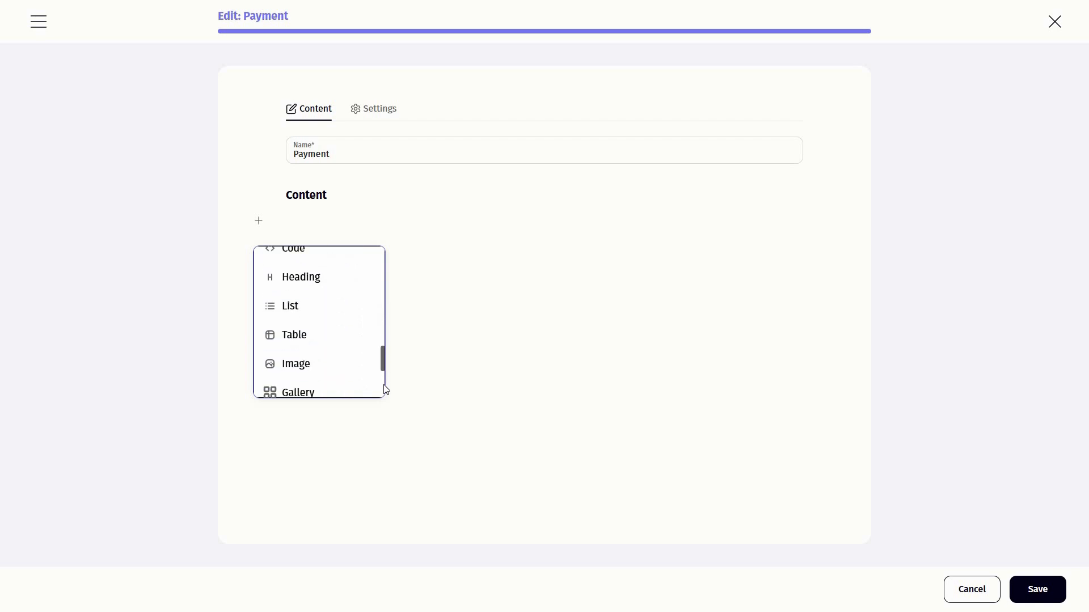
Step: Check the Payment block's settings and leave its editor without saving
{"action": "left_click", "coordinate": [387, 114]}
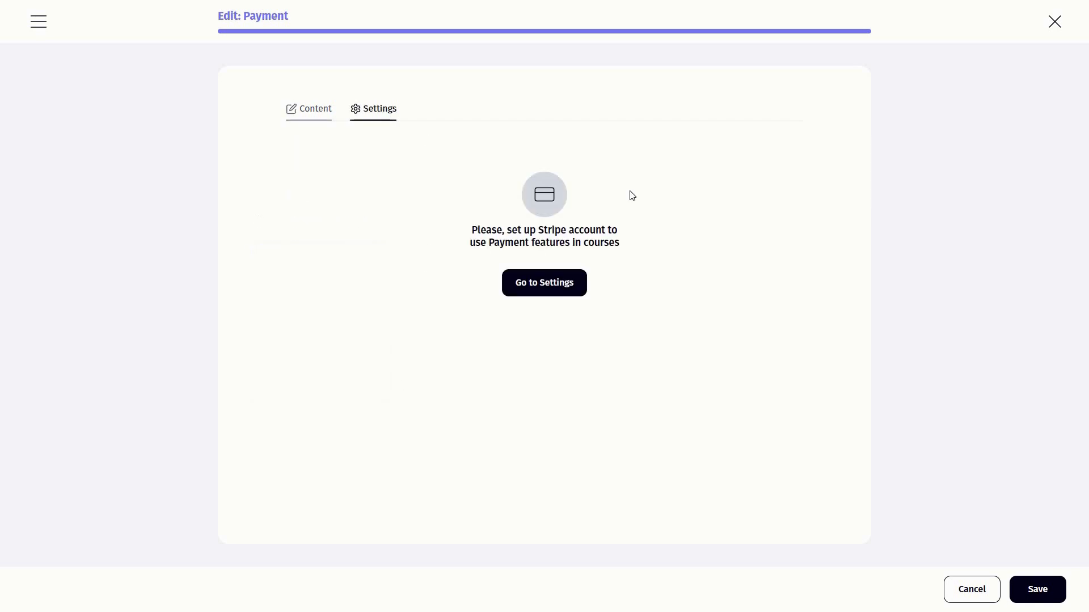
{"action": "left_click", "coordinate": [1055, 22]}
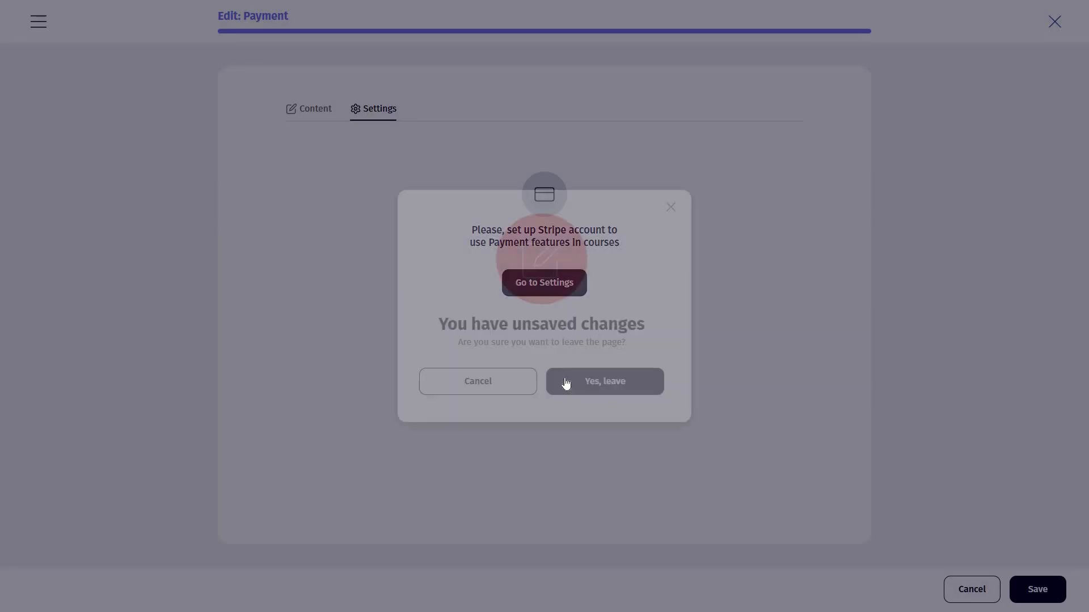
{"action": "left_click", "coordinate": [564, 381]}
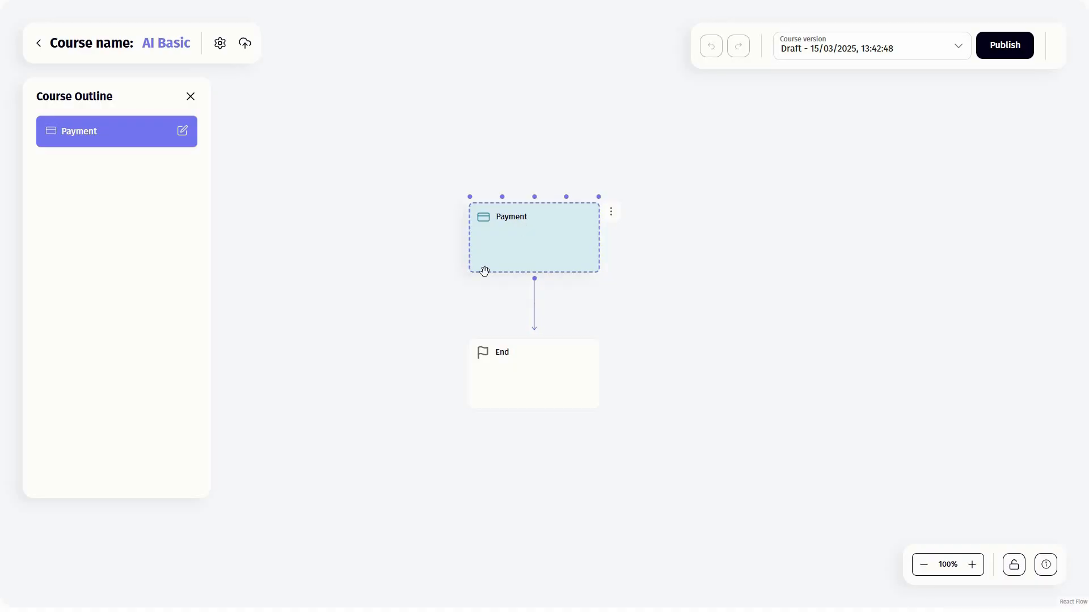
Step: Check the Payment block's options and insert a Test block between the Payment and End blocks
{"action": "left_click", "coordinate": [612, 214]}
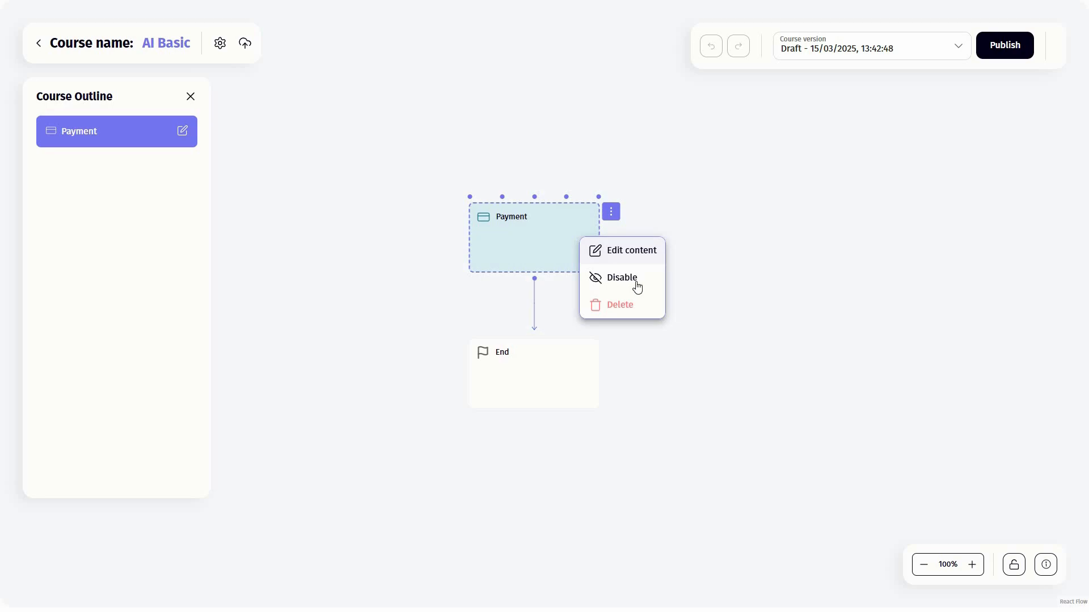
{"action": "left_click", "coordinate": [470, 197]}
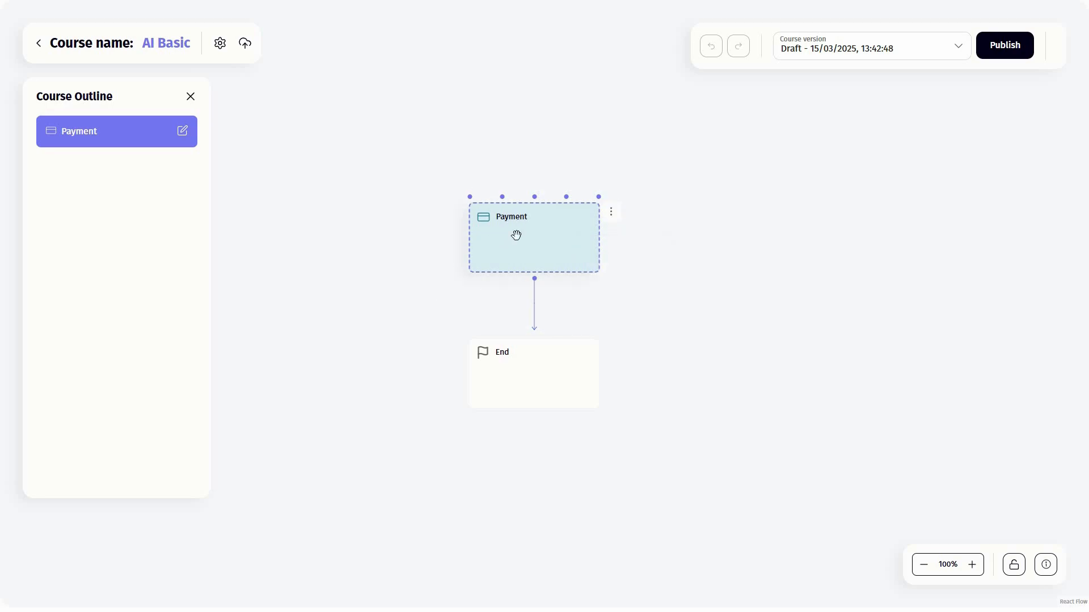
{"action": "left_click", "coordinate": [535, 304]}
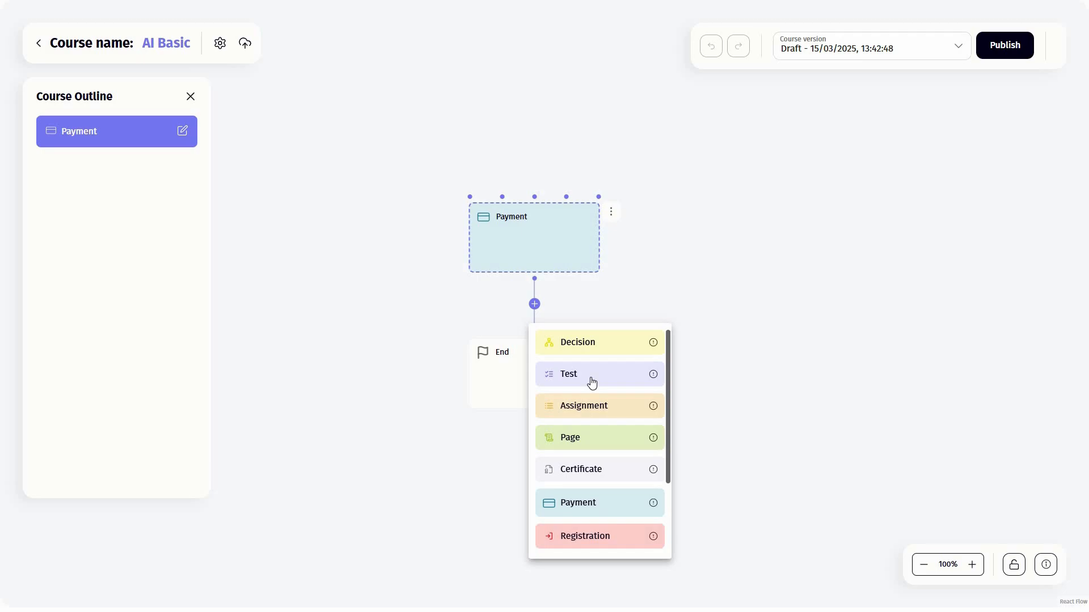
{"action": "left_click", "coordinate": [592, 383]}
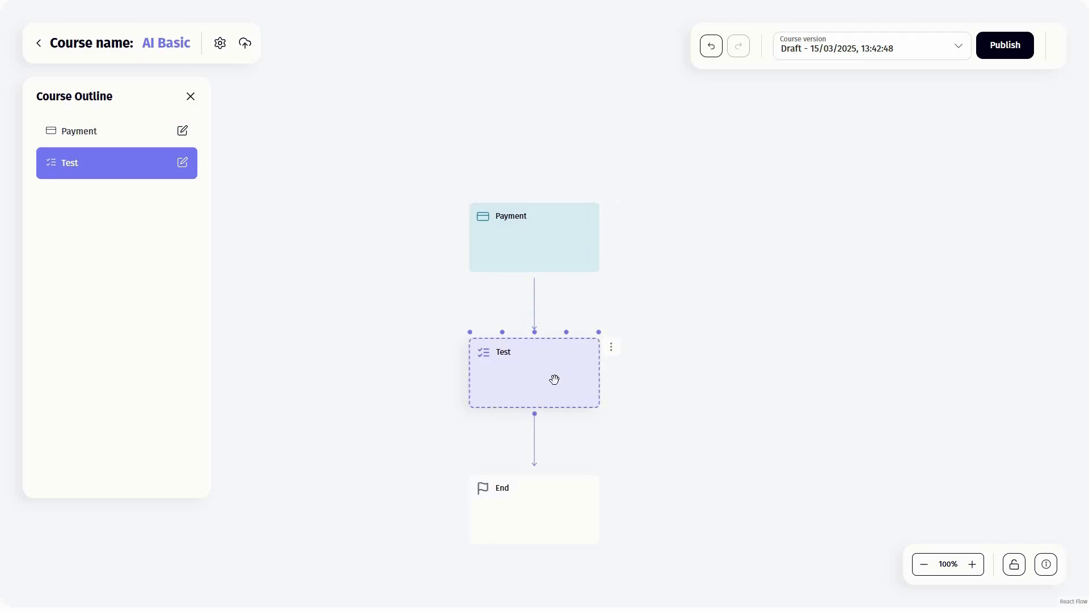
Step: Open the Test block's content and review its name and description fields, available question types and settings
{"action": "left_click", "coordinate": [611, 350]}
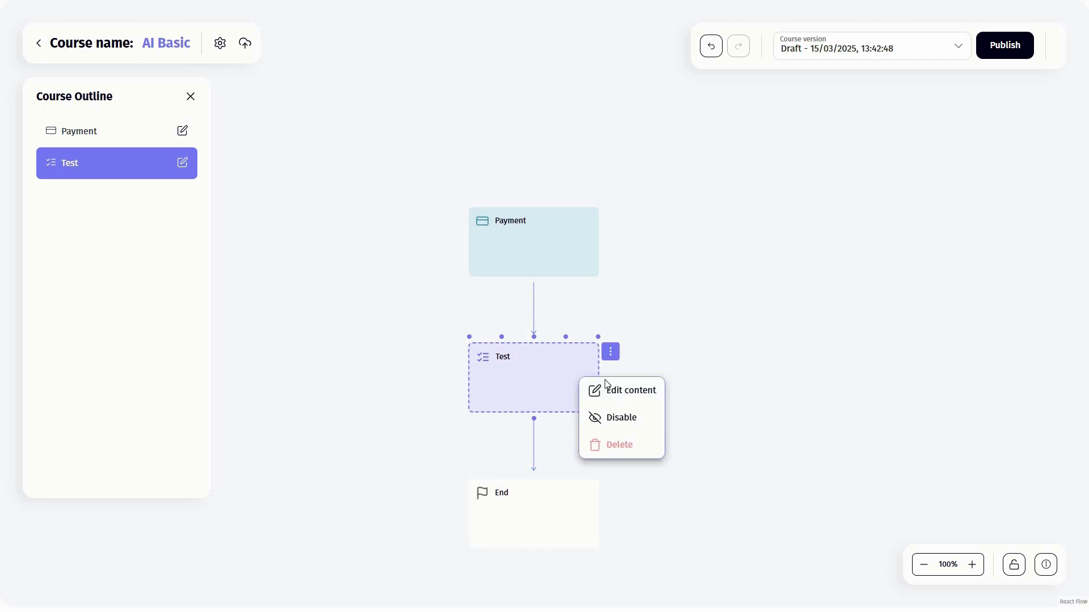
{"action": "left_click", "coordinate": [607, 385]}
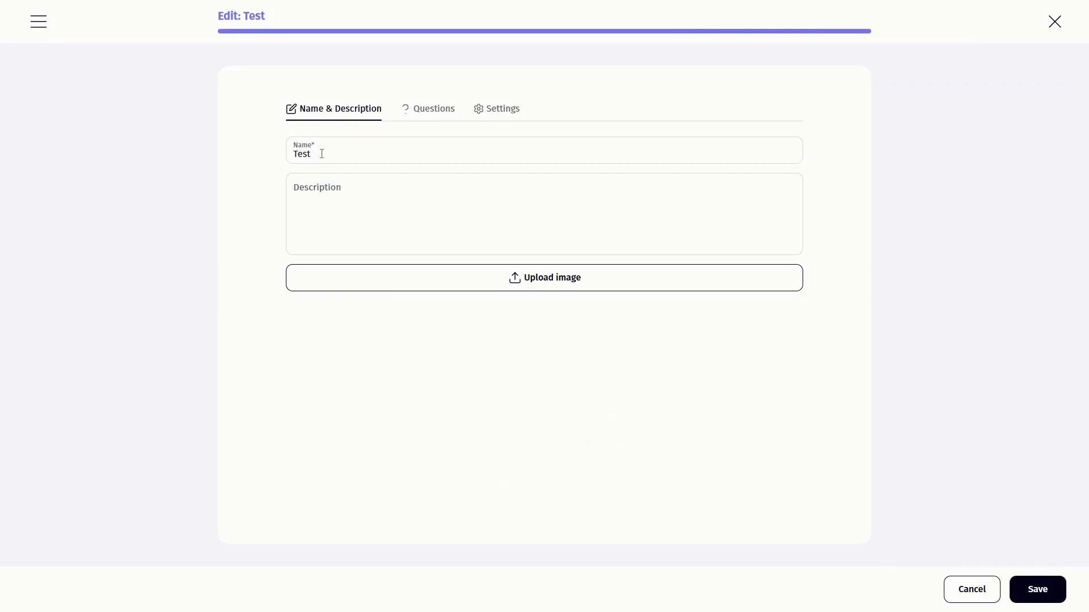
{"action": "left_click", "coordinate": [414, 111]}
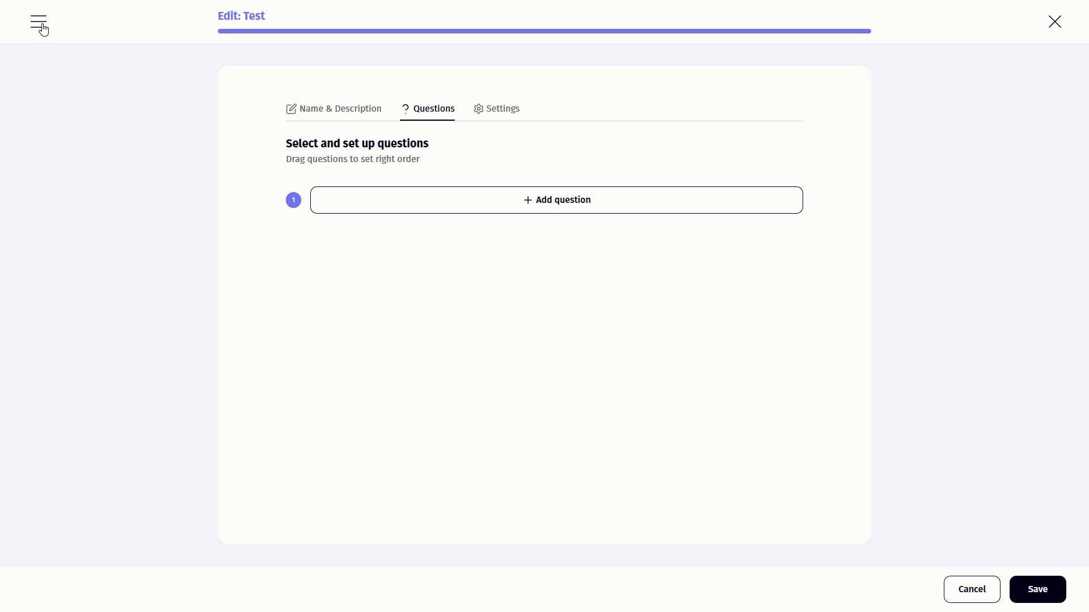
{"action": "left_click", "coordinate": [547, 203]}
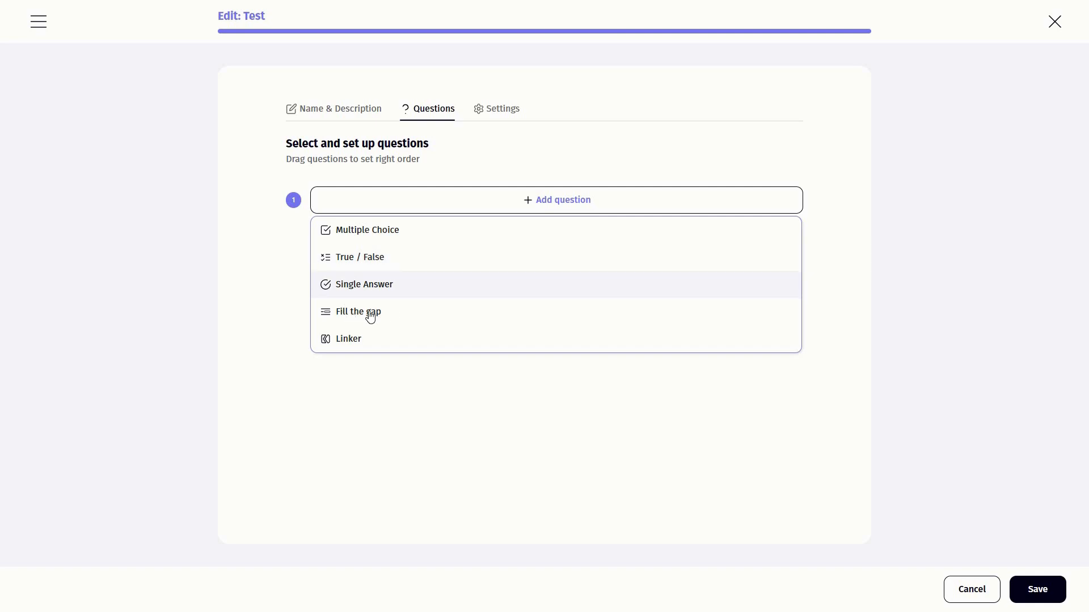
{"action": "left_click", "coordinate": [496, 114]}
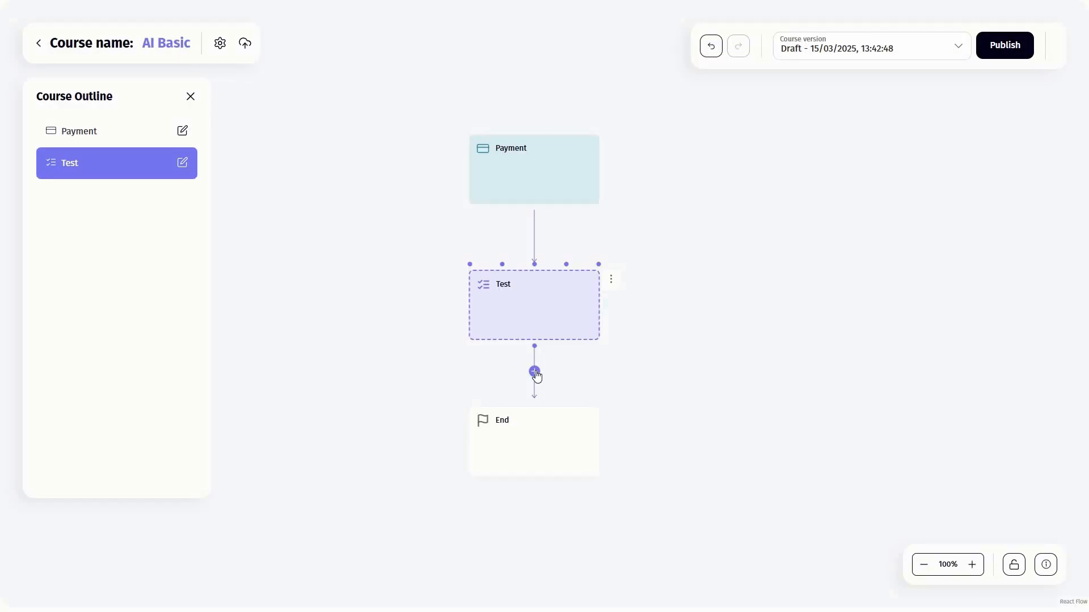
Step: Insert a Section block between the Test and End blocks and shift it slightly sideways
{"action": "left_click", "coordinate": [534, 372]}
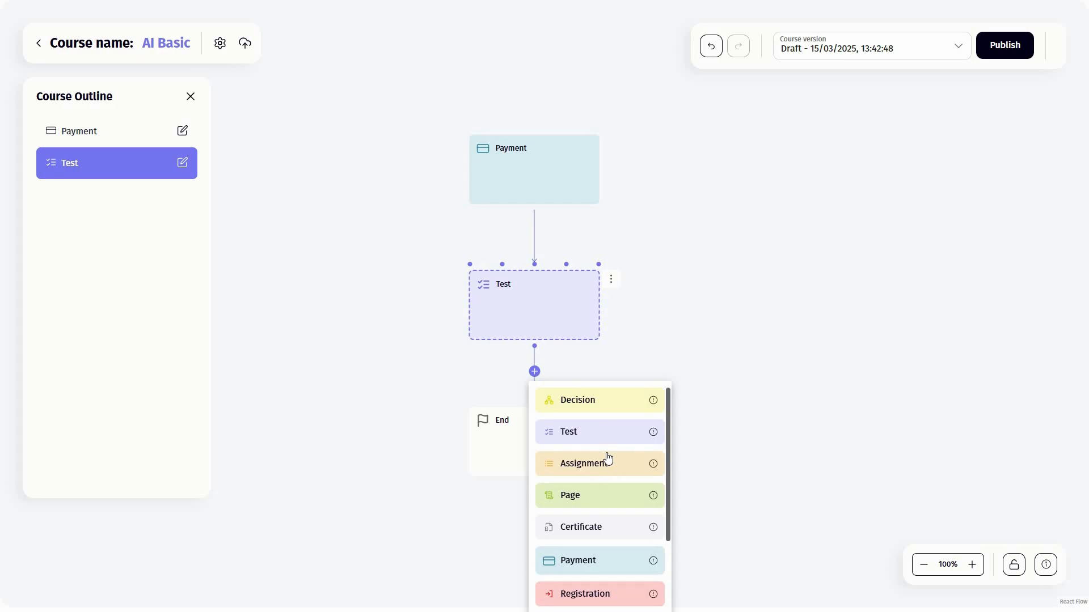
{"action": "scroll", "coordinate": [616, 508], "scroll_direction": "down", "scroll_amount": 2}
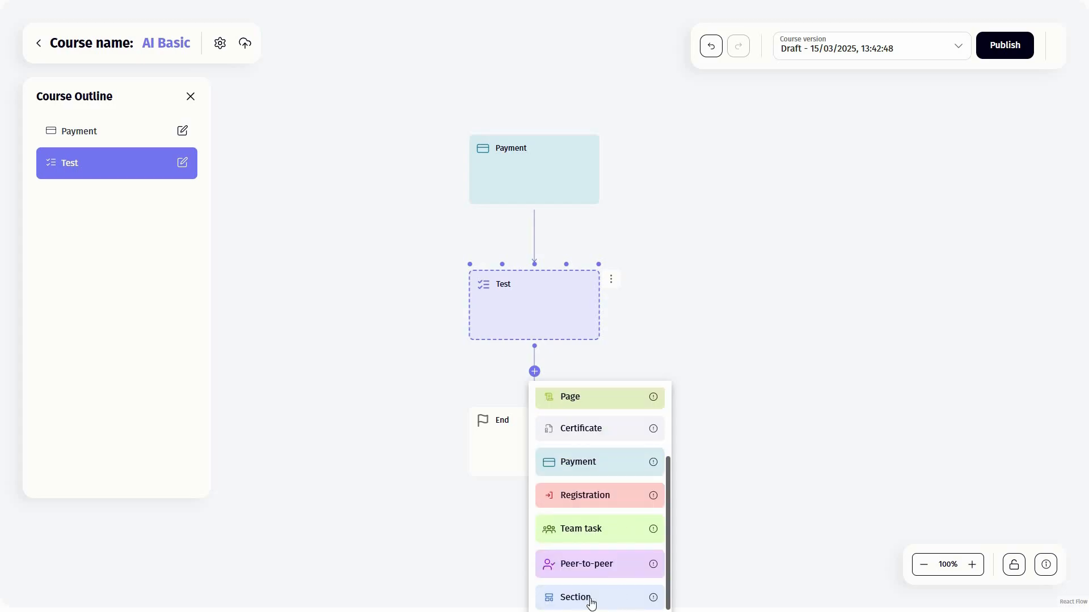
{"action": "left_click", "coordinate": [587, 595]}
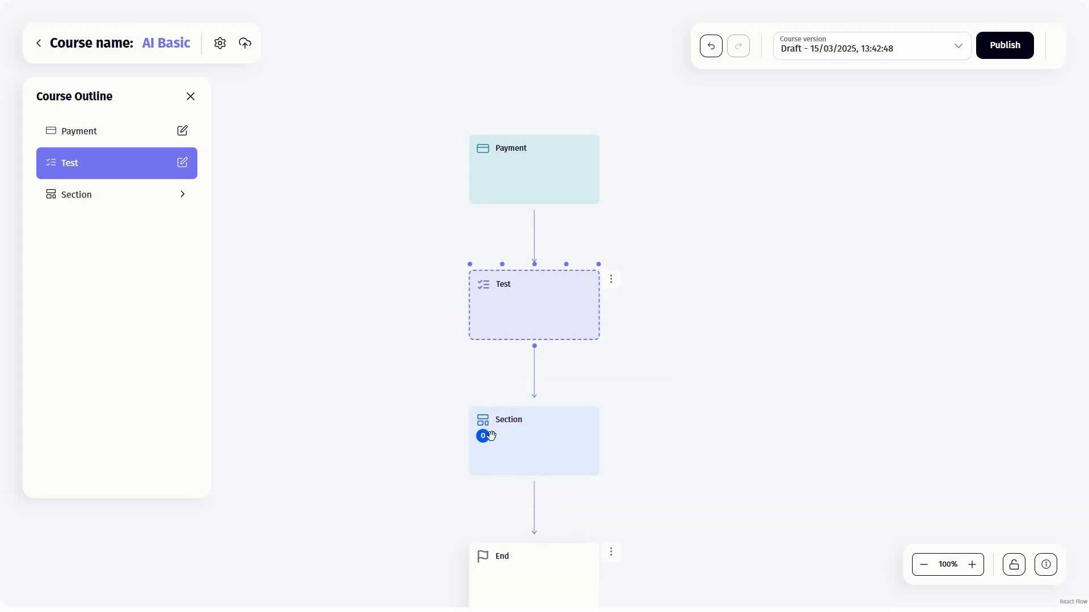
{"action": "left_click_drag", "start_coordinate": [483, 422], "coordinate": [492, 424]}
Step: Open the Section block's content to review the component types it can hold, and return to the course flow
{"action": "left_click", "coordinate": [620, 418]}
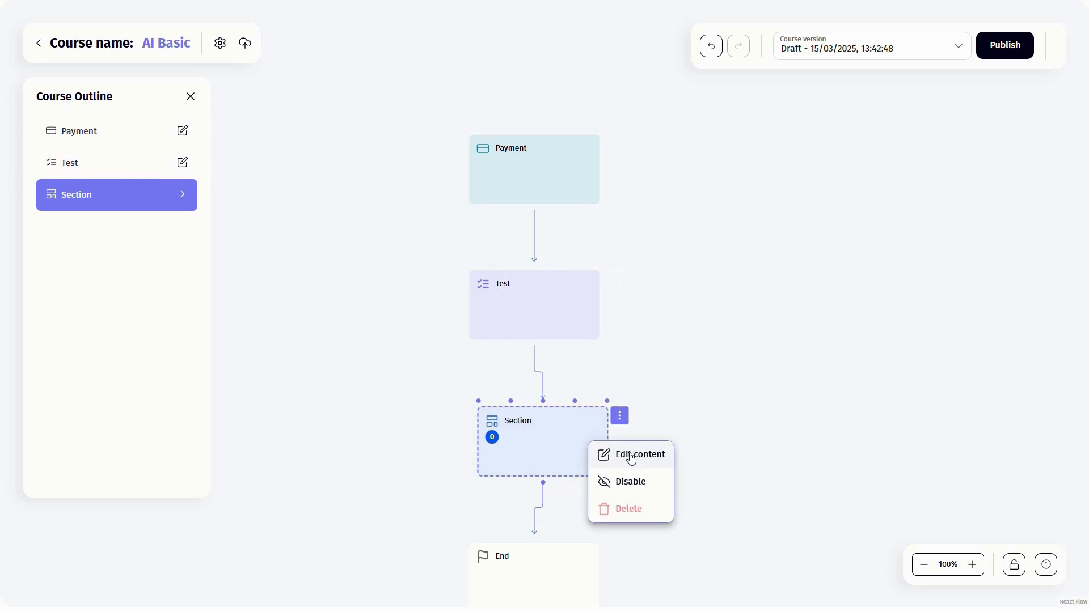
{"action": "left_click", "coordinate": [632, 456]}
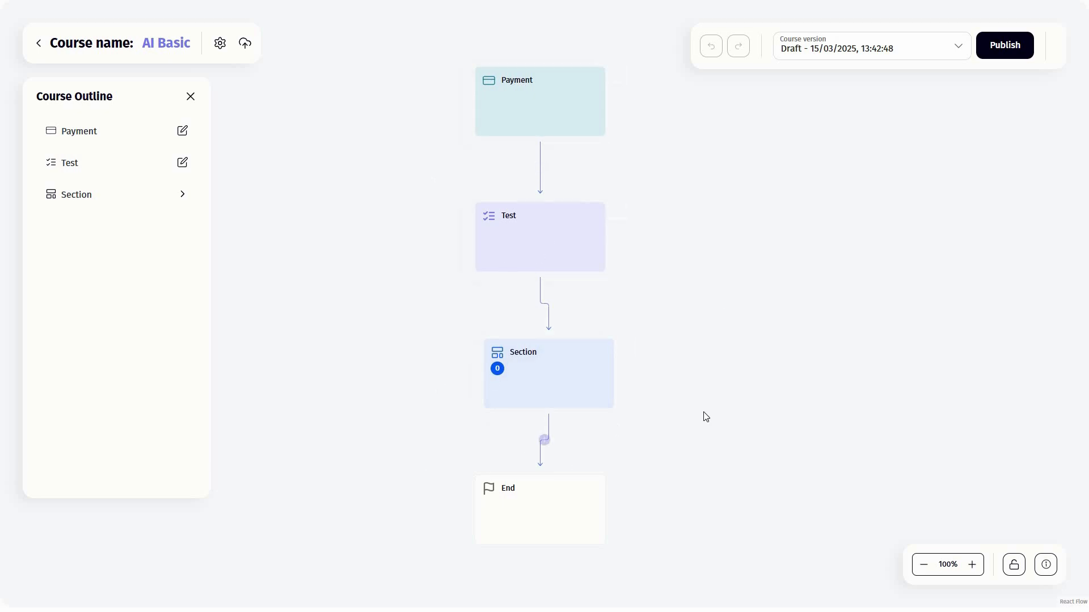
{"action": "right_click", "coordinate": [634, 389]}
{"action": "left_click", "coordinate": [638, 386]}
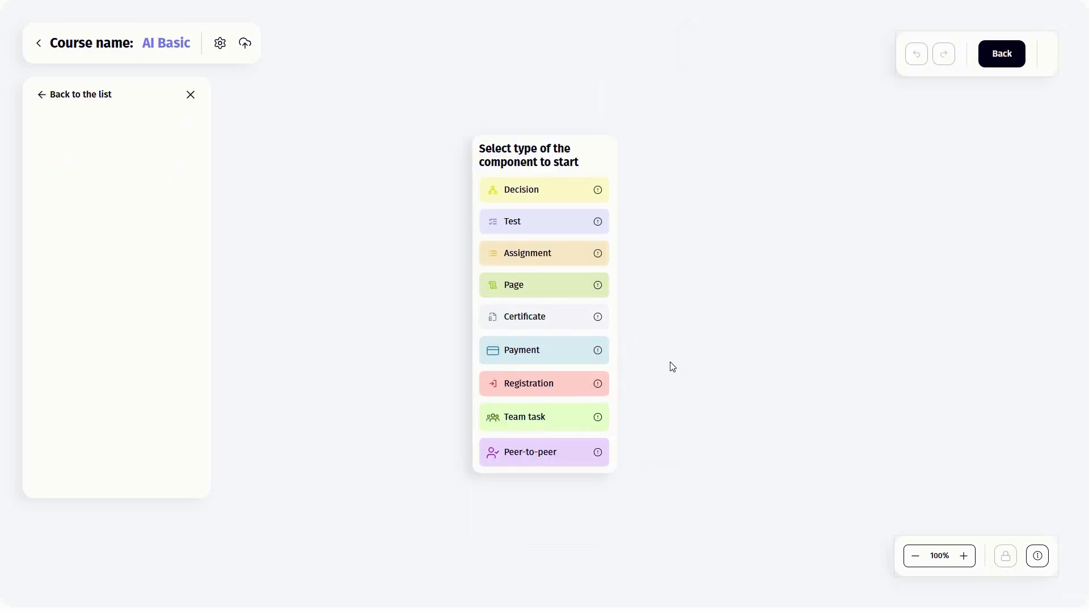
{"action": "left_click", "coordinate": [50, 96]}
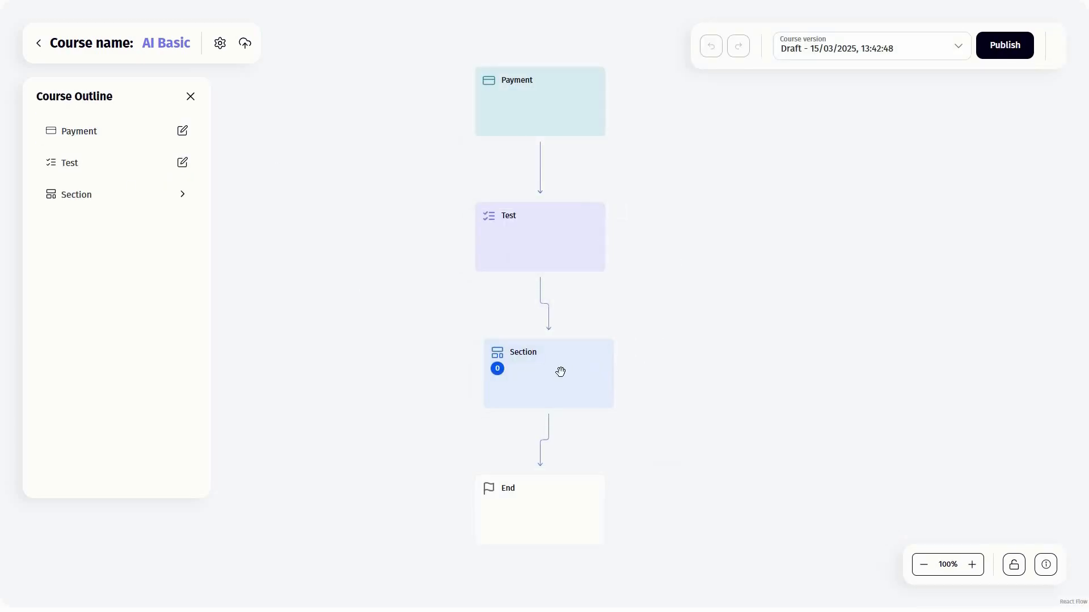
{"action": "left_click", "coordinate": [626, 349]}
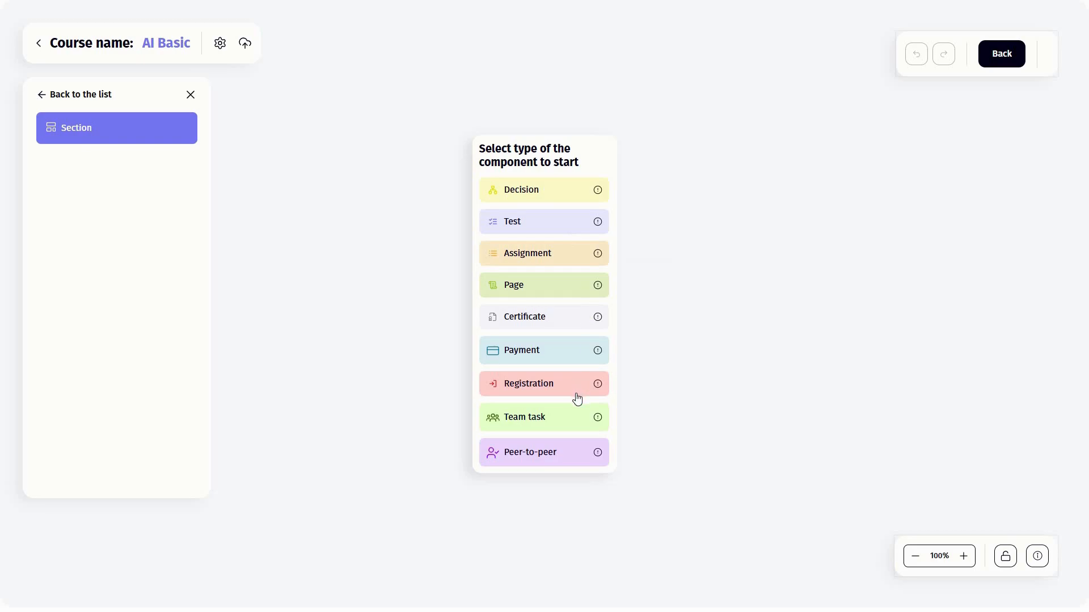
{"action": "left_click", "coordinate": [41, 97]}
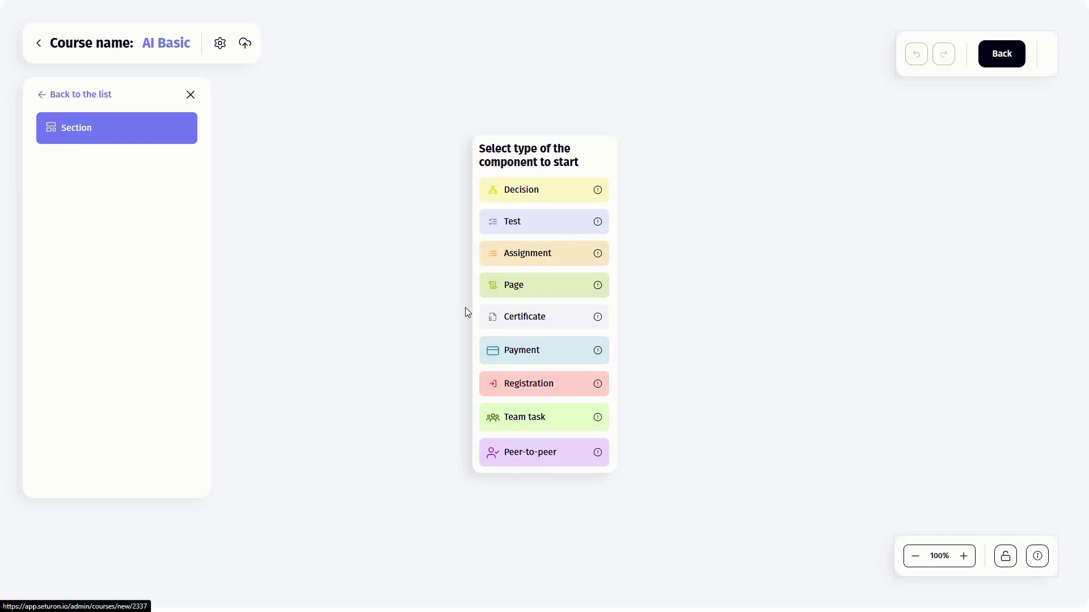
Step: Insert a Decision block between the Section and End blocks
{"action": "left_click", "coordinate": [546, 445]}
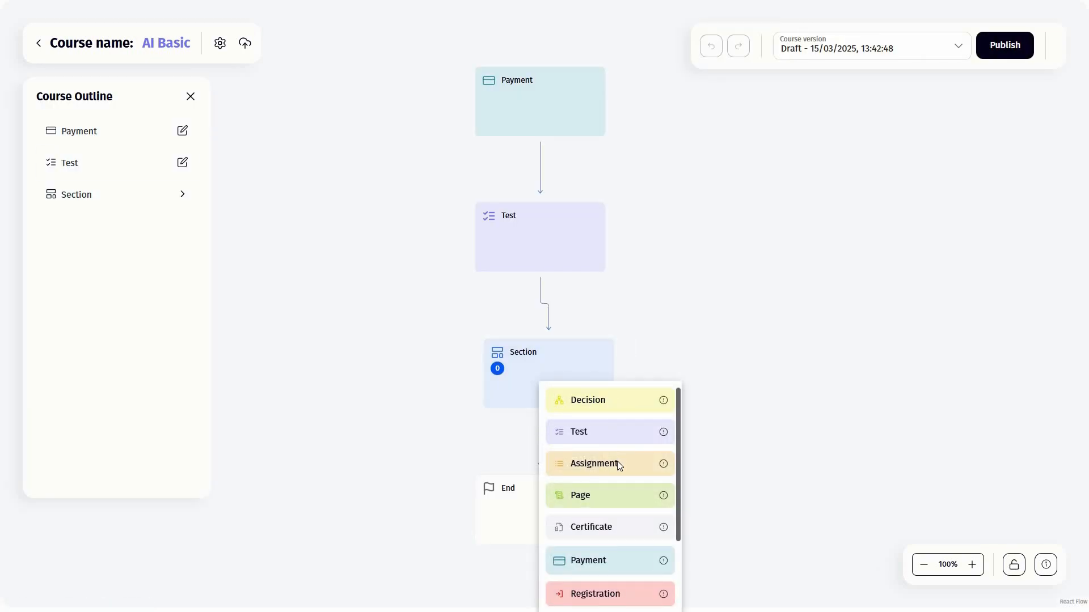
{"action": "left_click", "coordinate": [595, 400]}
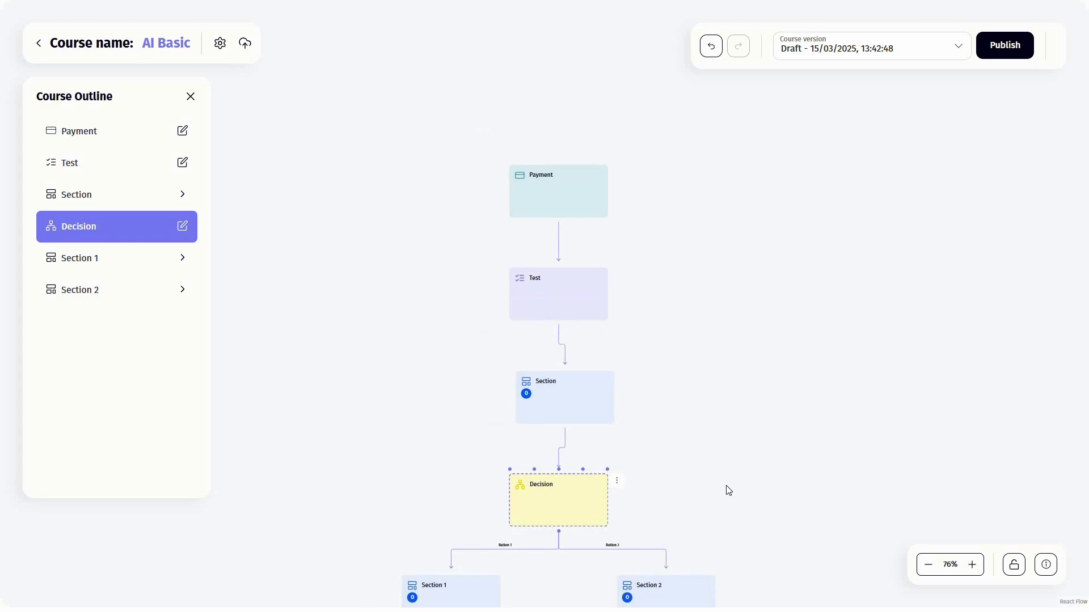
{"action": "scroll", "coordinate": [709, 486], "scroll_direction": "down", "scroll_amount": 1}
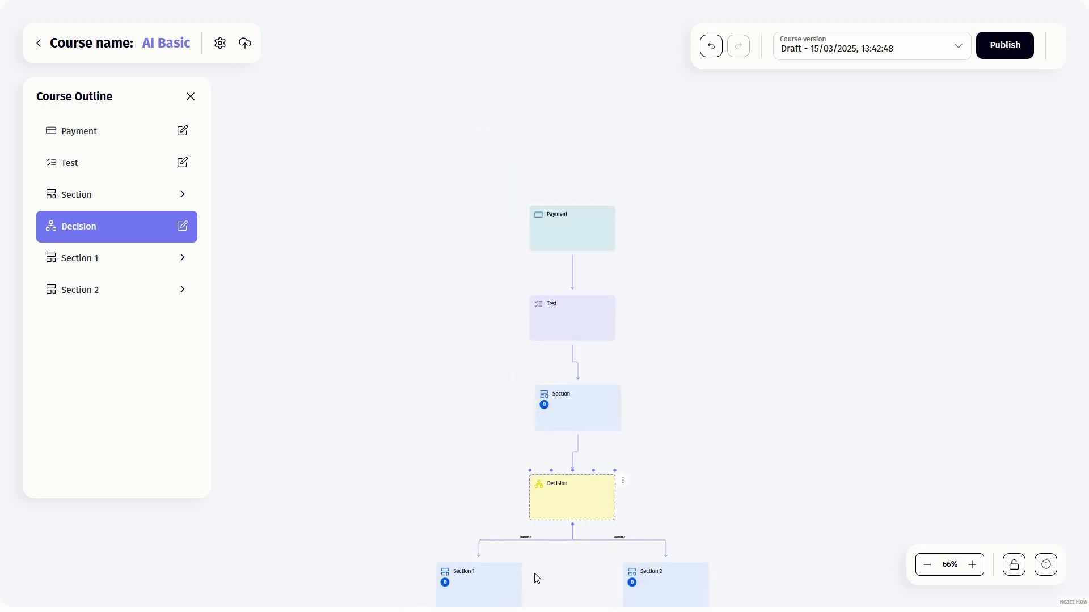
Step: Open the Decision block's content and examine the element types that can be inserted
{"action": "left_click", "coordinate": [623, 480]}
{"action": "left_click", "coordinate": [630, 521]}
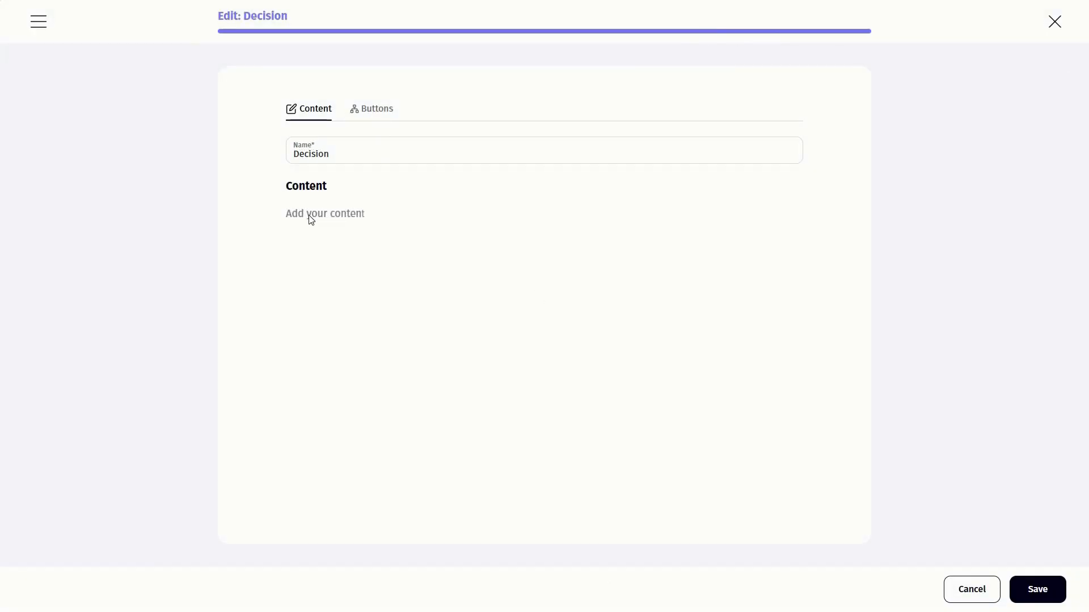
{"action": "mouse_move", "coordinate": [260, 221]}
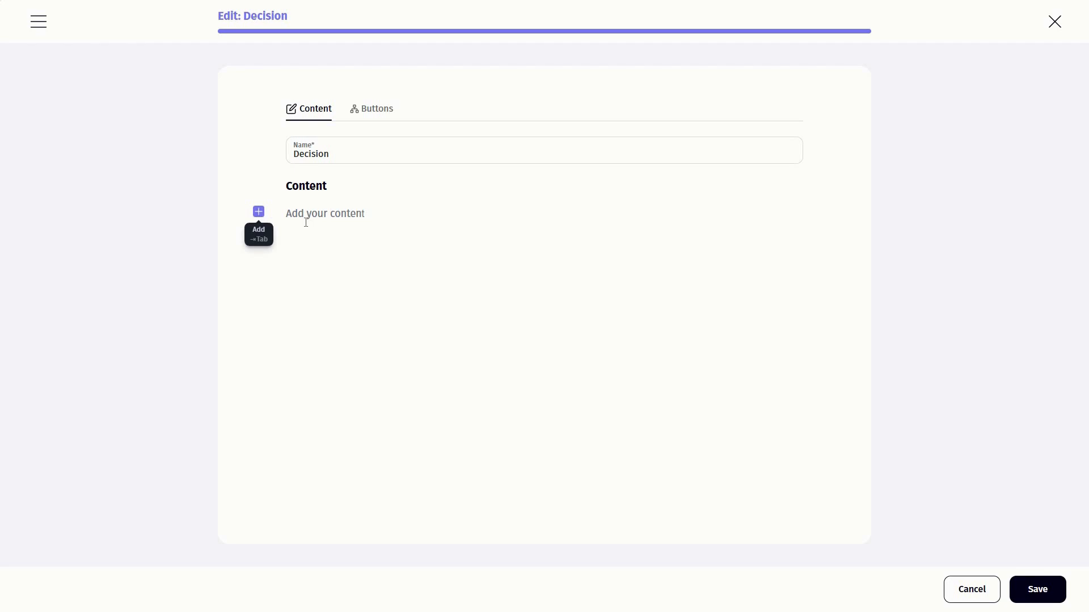
{"action": "left_click", "coordinate": [327, 223]}
{"action": "key", "text": "Tab"}
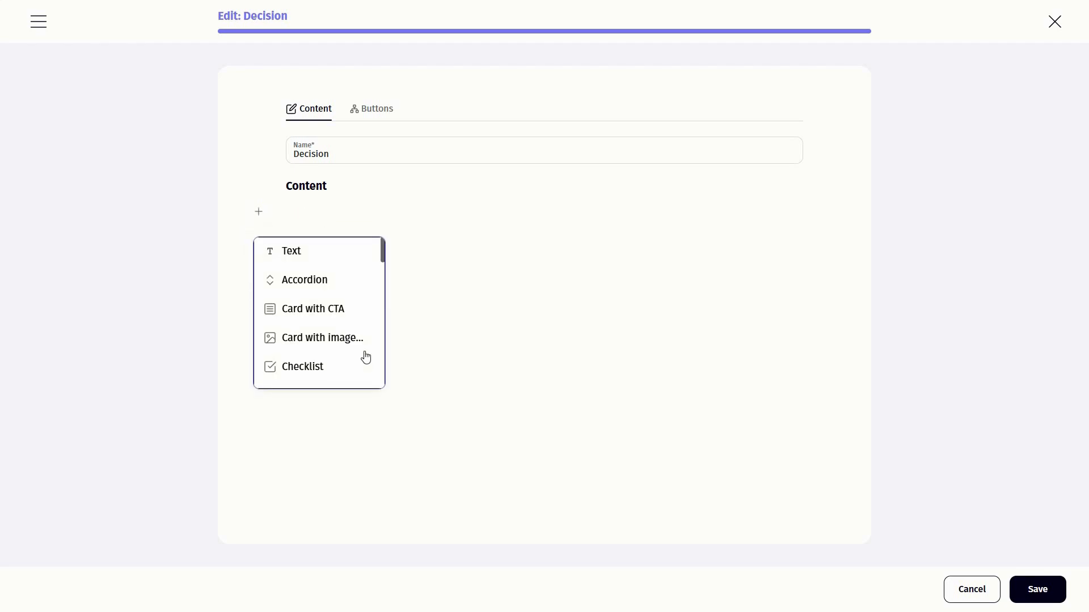
{"action": "scroll", "coordinate": [381, 283], "scroll_direction": "down", "scroll_amount": 3}
{"action": "scroll", "coordinate": [384, 354], "scroll_direction": "down", "scroll_amount": 10}
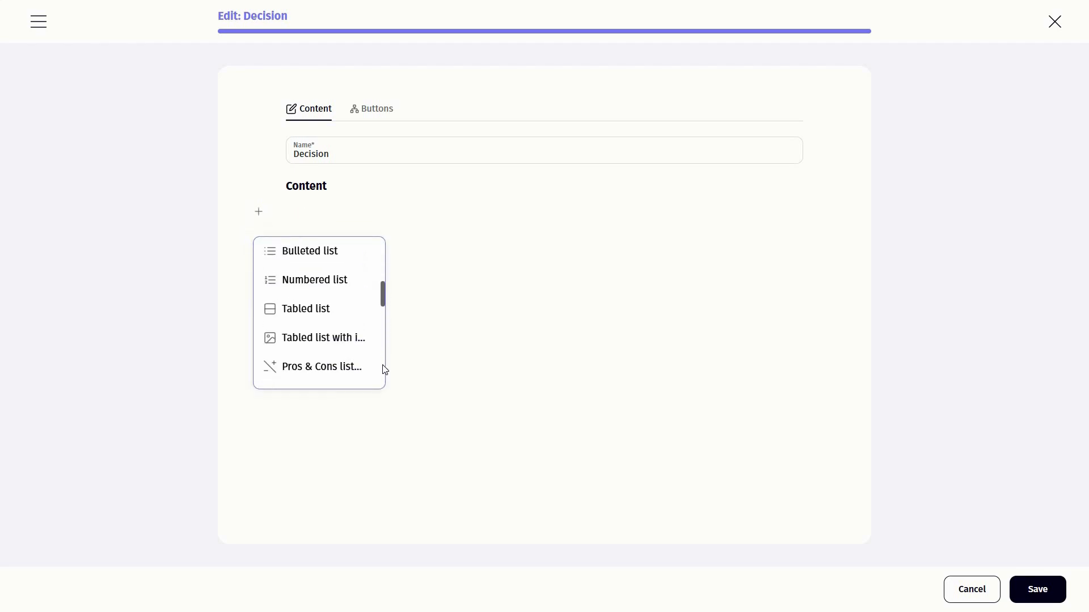
Step: Check the Decision block's branch buttons and leave its editor without saving
{"action": "left_click", "coordinate": [368, 114]}
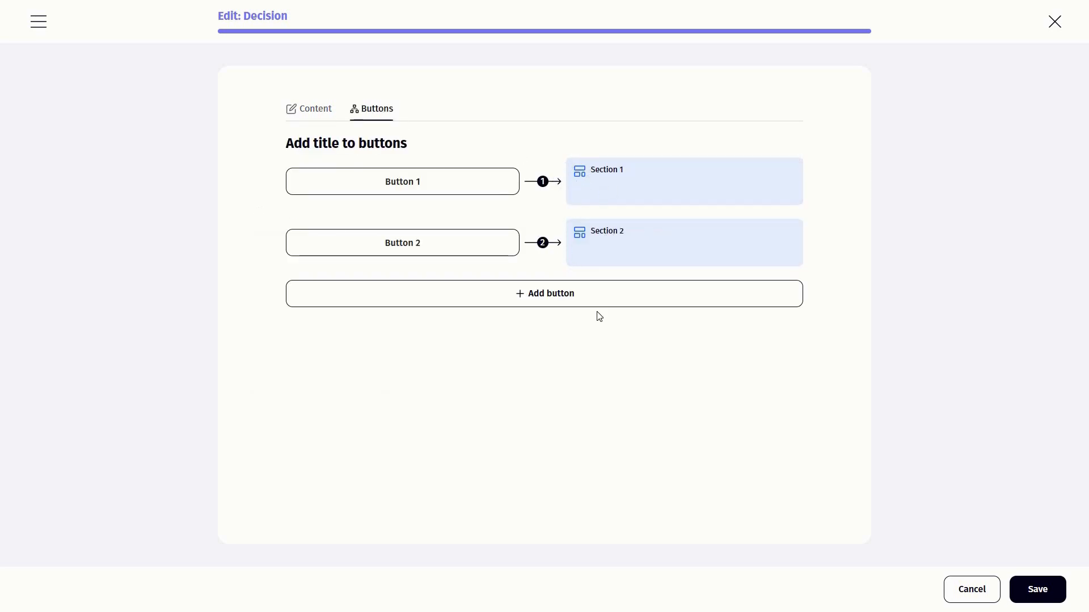
{"action": "left_click", "coordinate": [969, 587]}
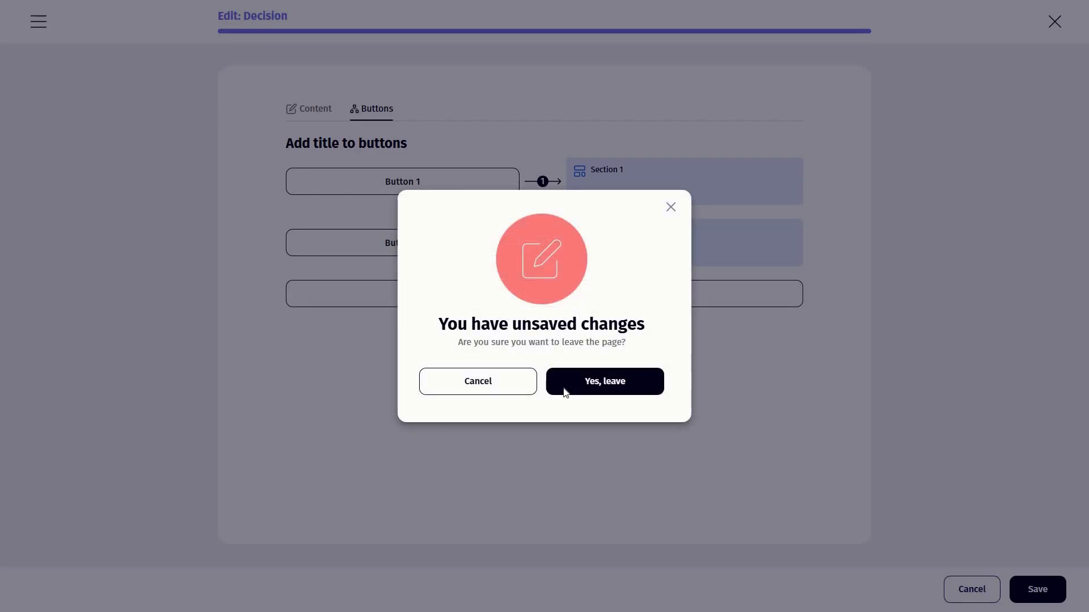
{"action": "left_click", "coordinate": [565, 390]}
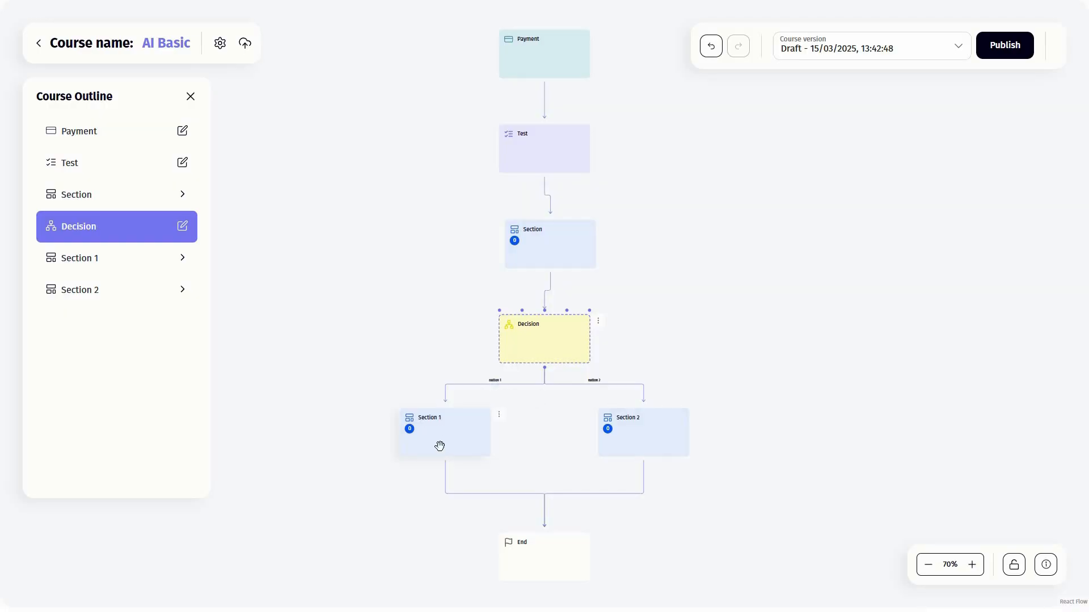
Step: Insert an Assignment block between the first Section block and the Decision block
{"action": "mouse_move", "coordinate": [592, 386]}
{"action": "left_click", "coordinate": [547, 290]}
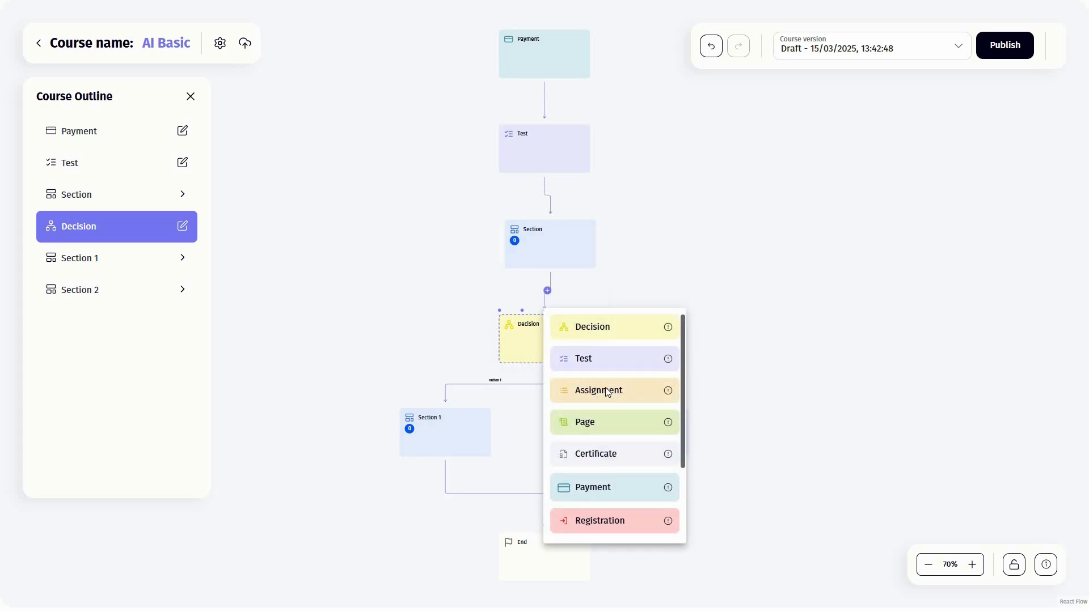
{"action": "left_click", "coordinate": [608, 392]}
Step: Review the Assignment block's insertable content elements and its response and grading settings, and close the editor without changes
{"action": "left_click", "coordinate": [598, 321]}
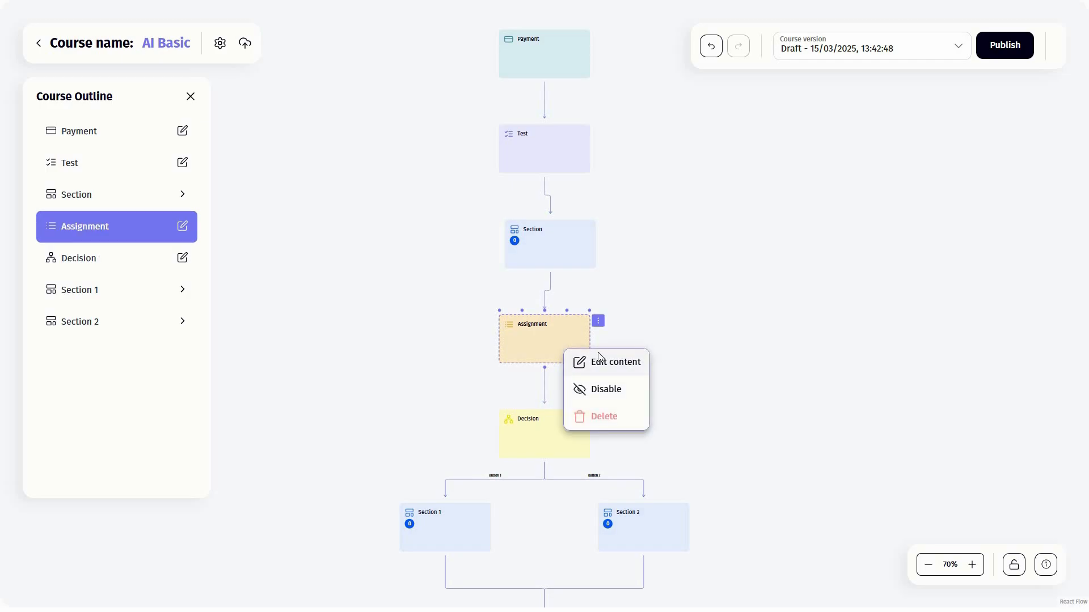
{"action": "left_click", "coordinate": [600, 360]}
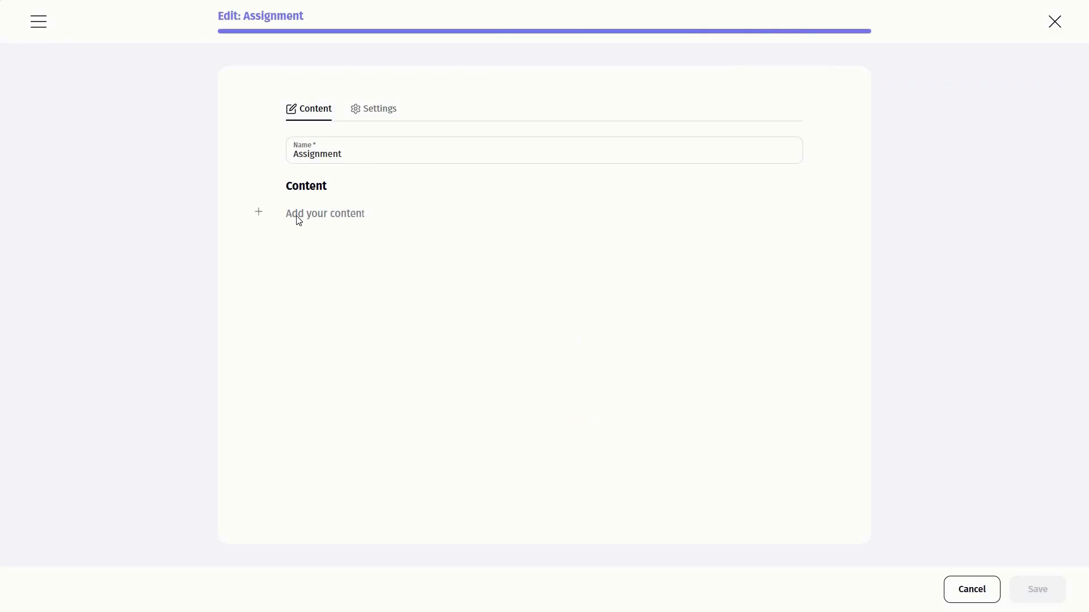
{"action": "left_click", "coordinate": [258, 212]}
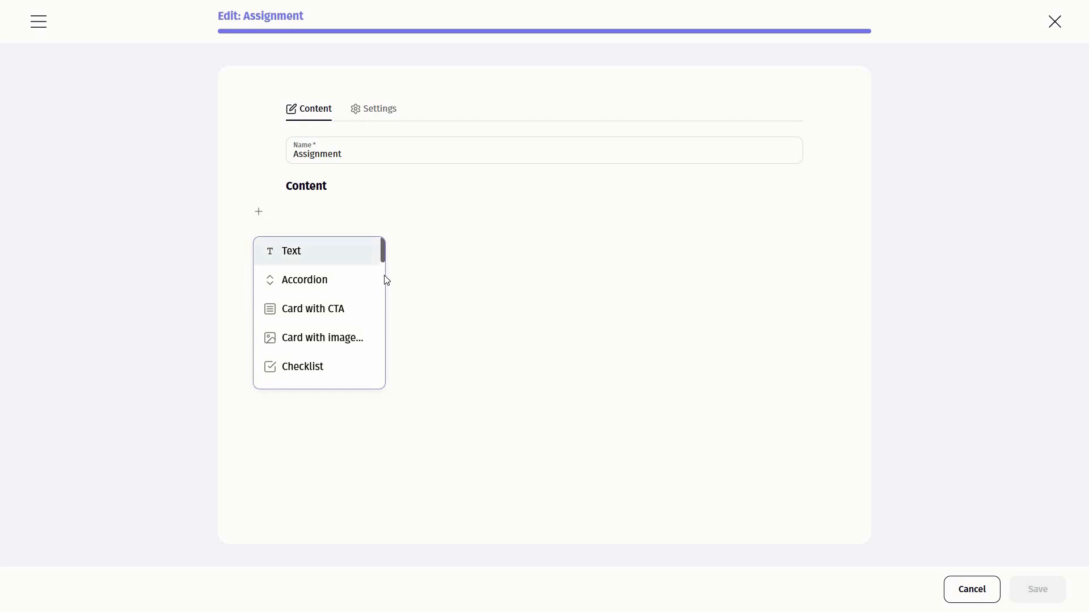
{"action": "scroll", "coordinate": [384, 299], "scroll_direction": "down", "scroll_amount": 2}
{"action": "scroll", "coordinate": [386, 304], "scroll_direction": "down", "scroll_amount": 2}
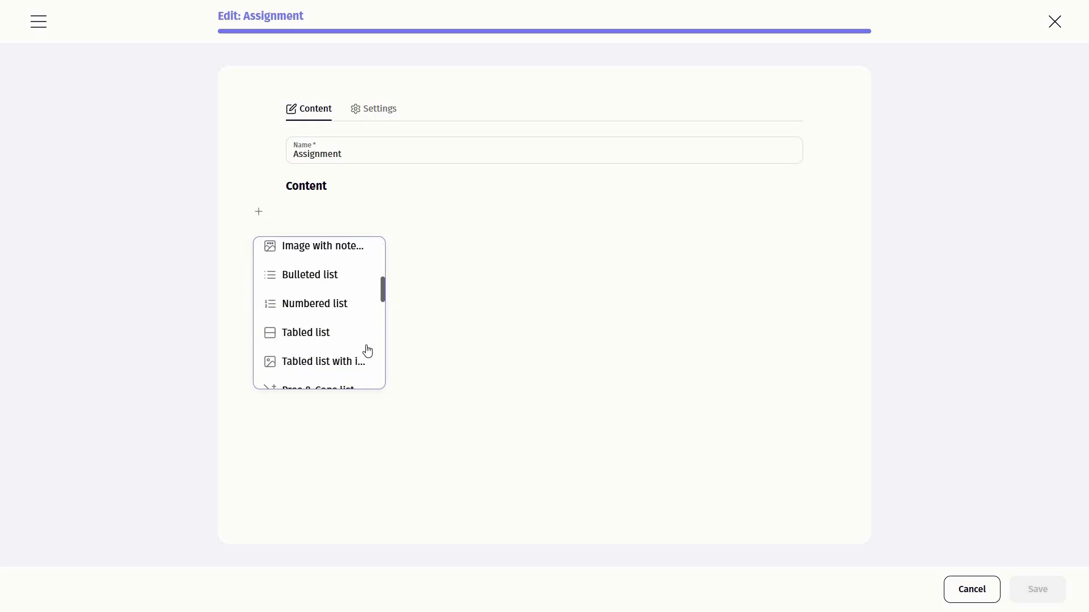
{"action": "scroll", "coordinate": [367, 351], "scroll_direction": "down", "scroll_amount": 6}
{"action": "left_click", "coordinate": [378, 111]}
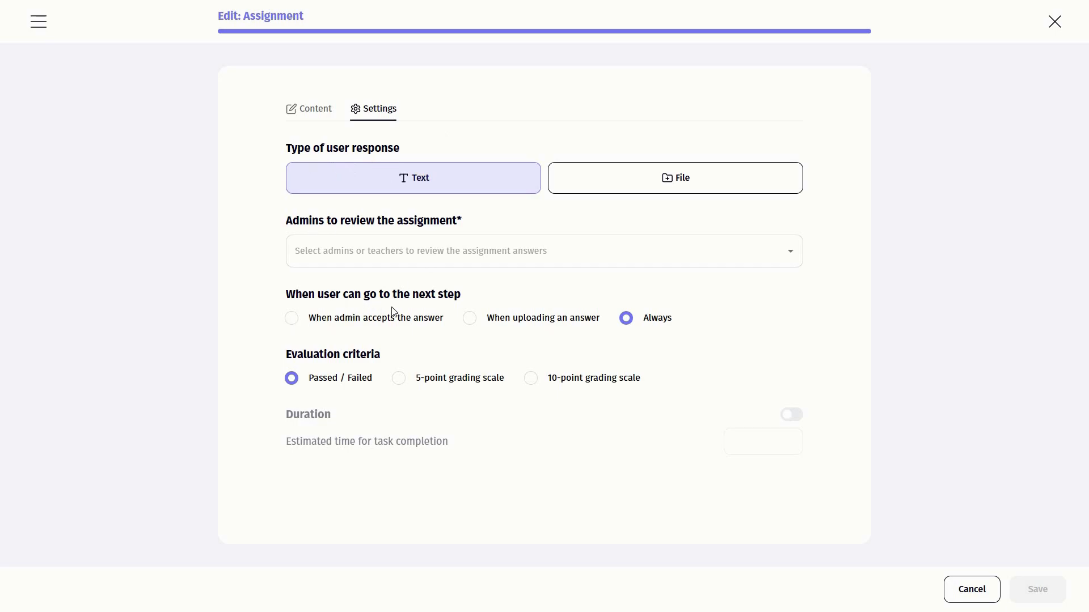
{"action": "left_click", "coordinate": [1054, 21]}
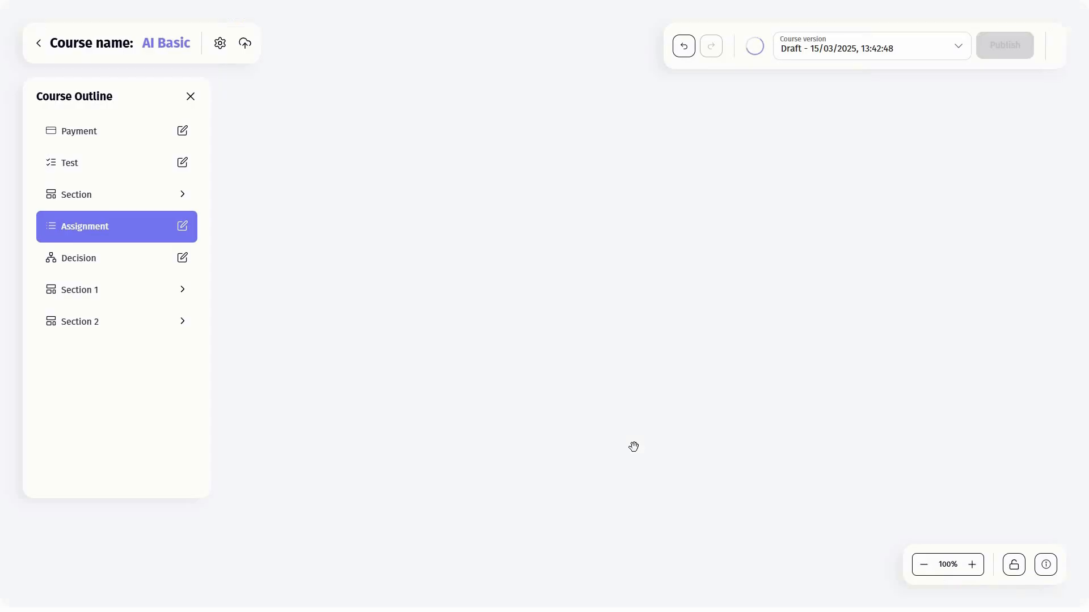
Step: Insert a Page block between the Assignment and Decision blocks, and view its content editor without making changes
{"action": "left_click", "coordinate": [544, 333]}
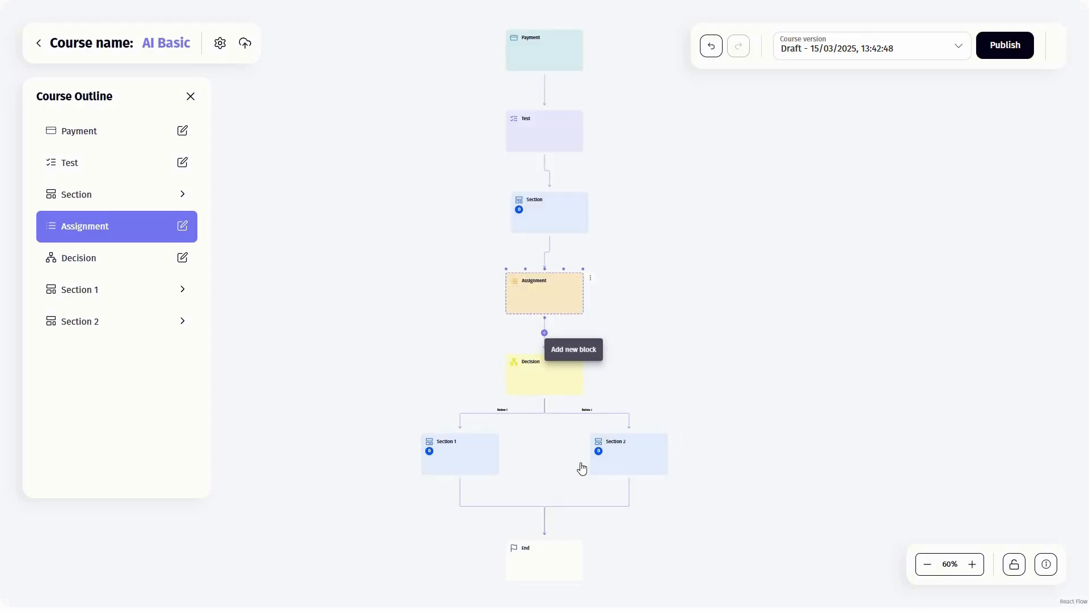
{"action": "left_click", "coordinate": [580, 462]}
{"action": "left_click", "coordinate": [590, 359]}
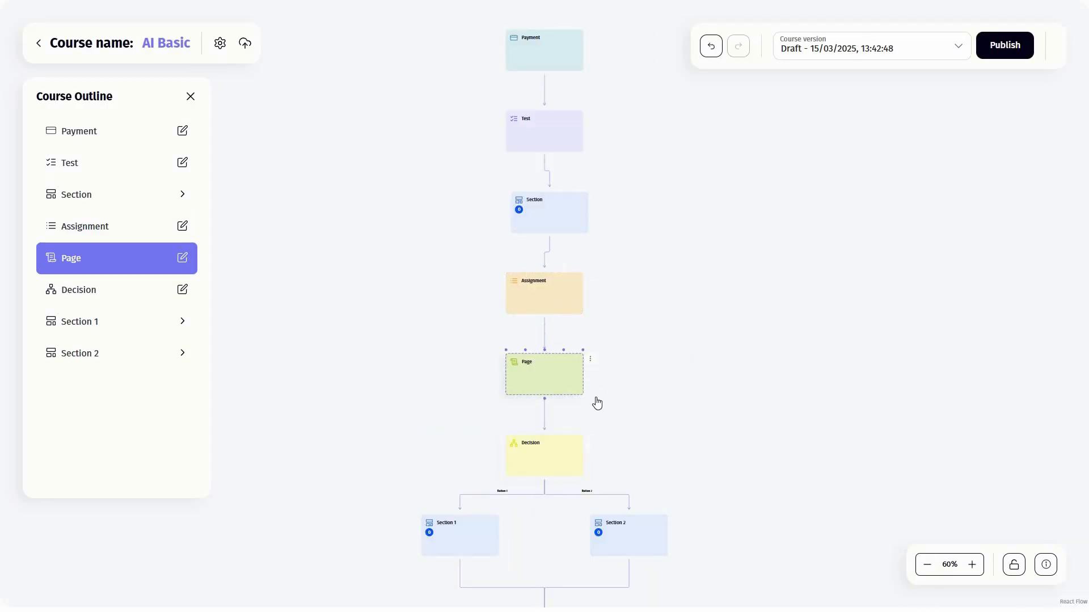
{"action": "left_click", "coordinate": [606, 401]}
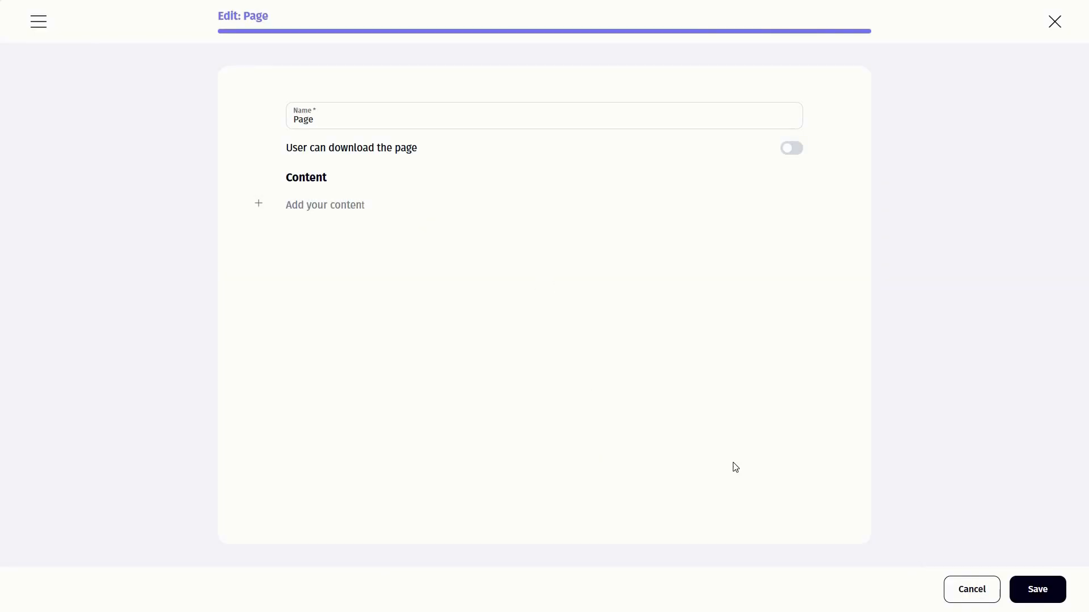
{"action": "key", "text": "alt+Left"}
Step: Insert a Certificate block between the Page and Decision blocks, and check its editing options without changing them
{"action": "left_click", "coordinate": [545, 364]}
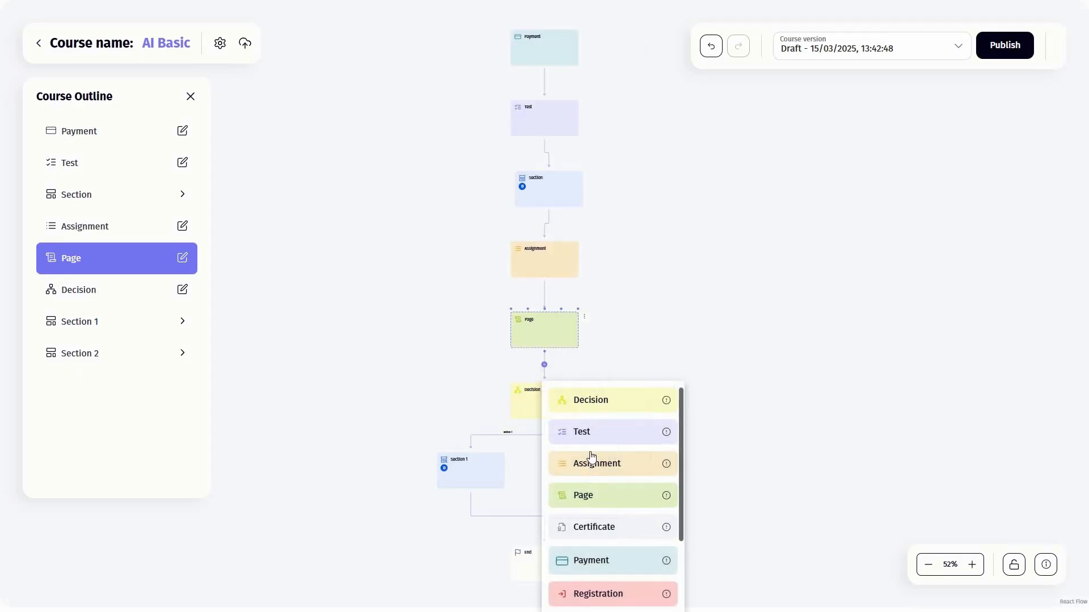
{"action": "scroll", "coordinate": [587, 433], "scroll_direction": "down", "scroll_amount": 1}
{"action": "scroll", "coordinate": [586, 430], "scroll_direction": "down", "scroll_amount": 1}
{"action": "left_click", "coordinate": [587, 429]}
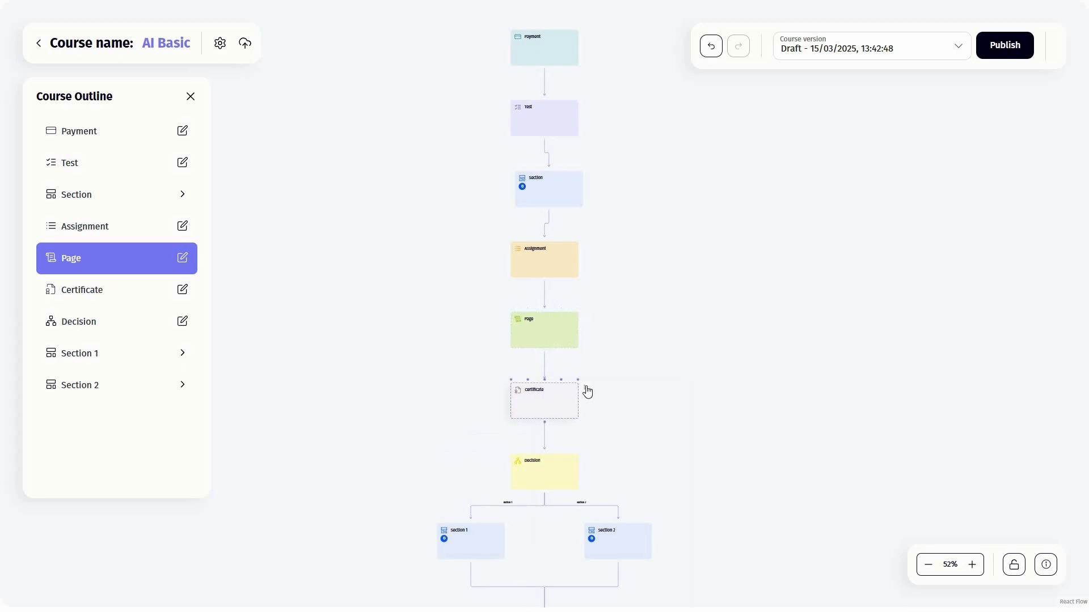
{"action": "left_click", "coordinate": [584, 387]}
{"action": "left_click", "coordinate": [591, 431]}
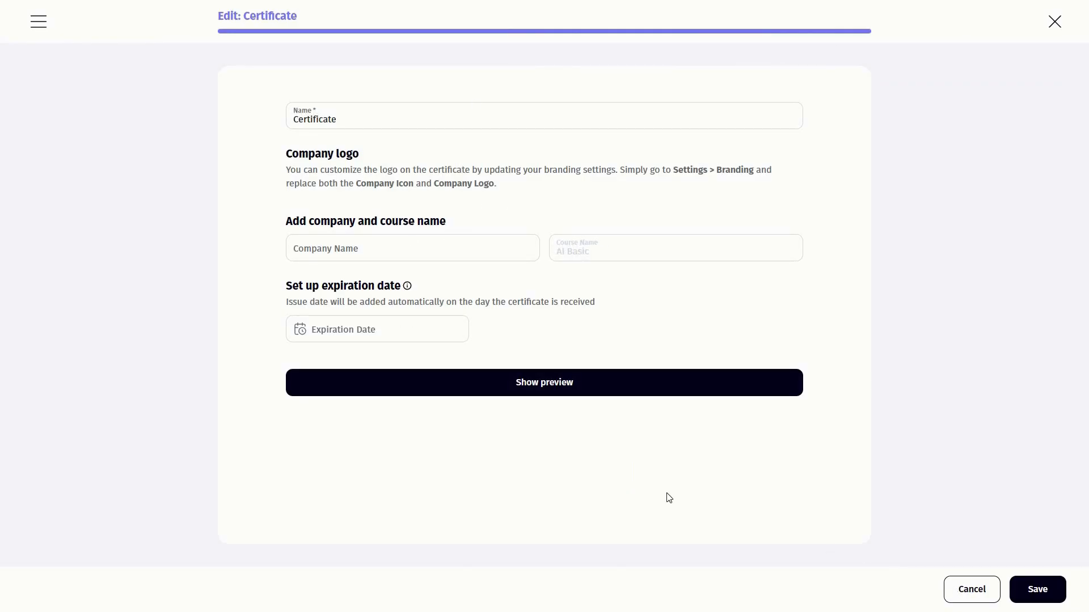
{"action": "key", "text": "alt+Left"}
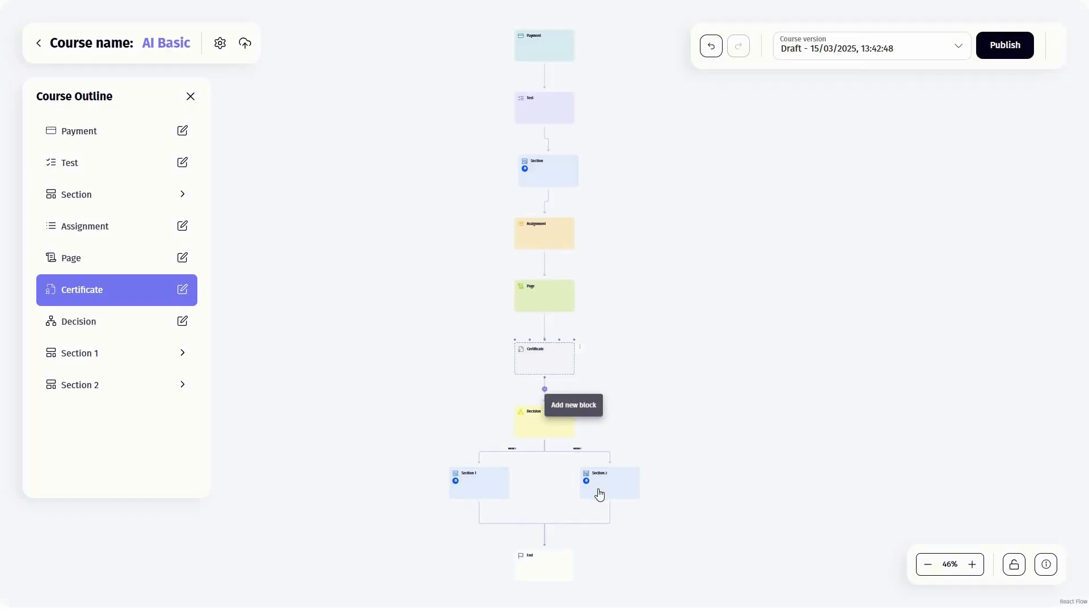
Step: Insert a Registration block between the Certificate and Decision blocks, and view its content editor without making changes
{"action": "left_click", "coordinate": [545, 389]}
{"action": "scroll", "coordinate": [644, 495], "scroll_direction": "down", "scroll_amount": 2}
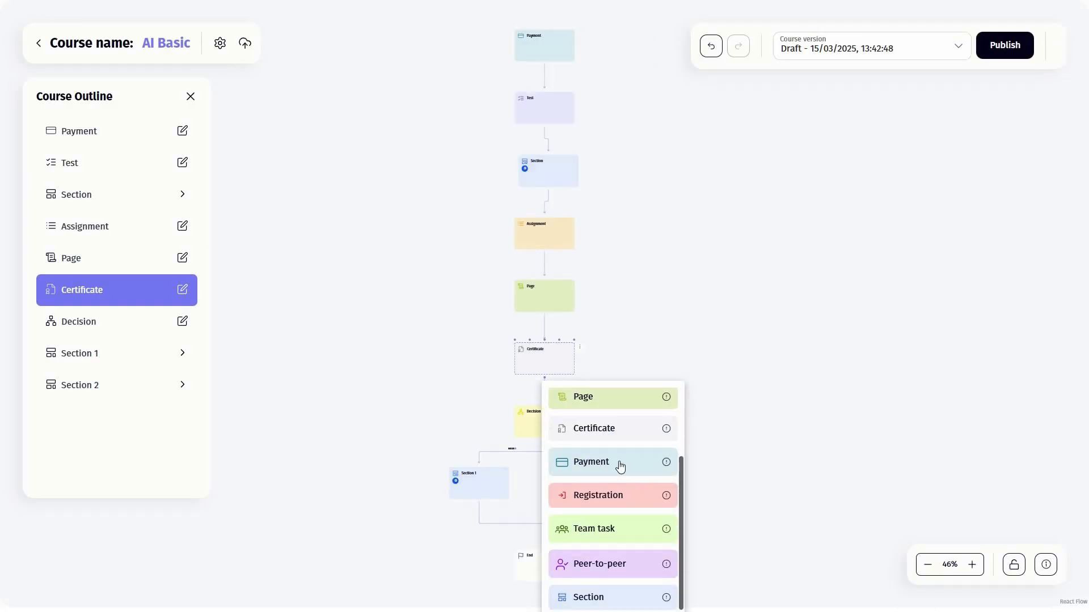
{"action": "left_click", "coordinate": [623, 497]}
{"action": "left_click", "coordinate": [578, 408]}
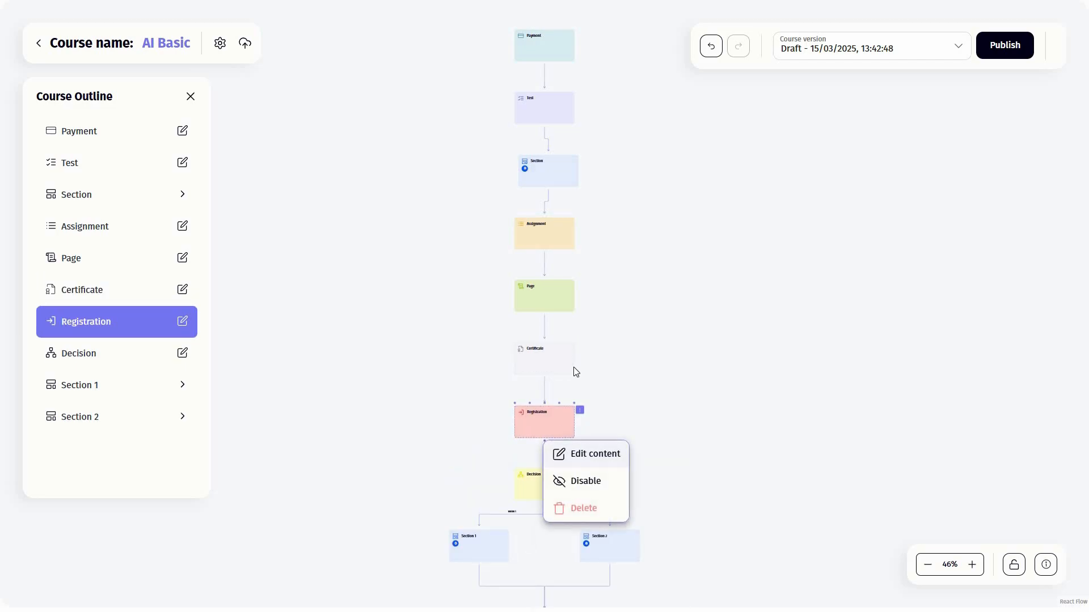
{"action": "left_click", "coordinate": [594, 452]}
{"action": "key", "text": "Escape"}
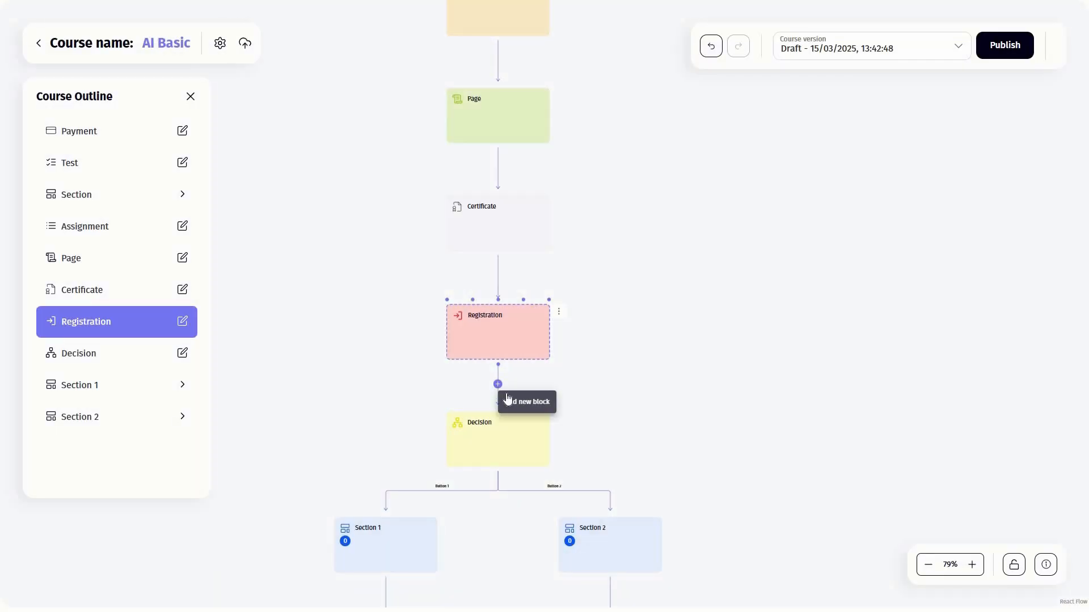
Step: Insert a Team task block between the Registration and Decision blocks
{"action": "left_click", "coordinate": [498, 383]}
{"action": "scroll", "coordinate": [533, 536], "scroll_direction": "down", "scroll_amount": 2}
{"action": "scroll", "coordinate": [534, 536], "scroll_direction": "down", "scroll_amount": 1}
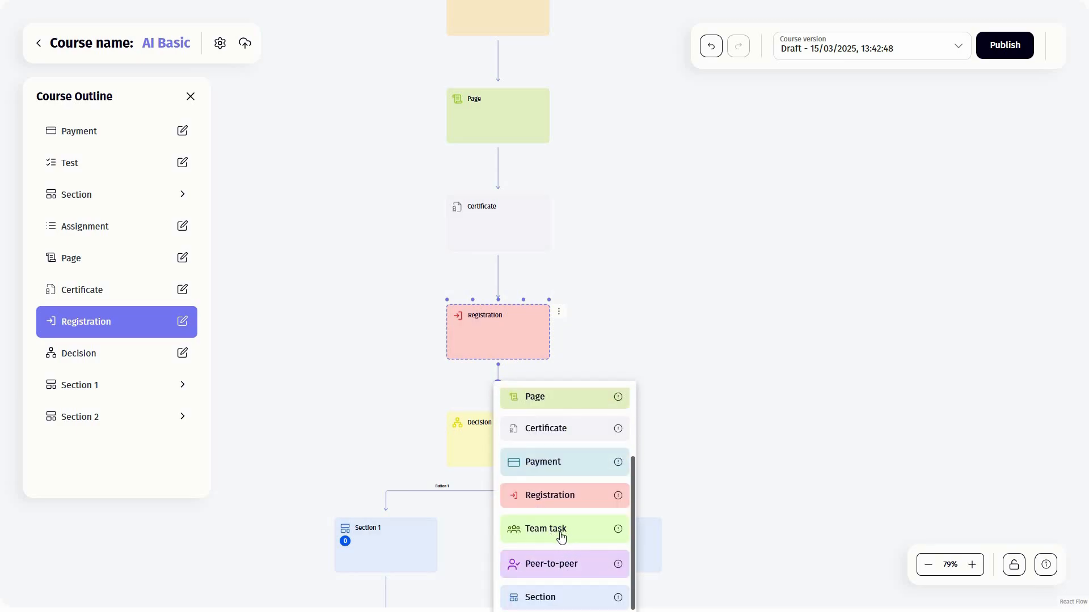
{"action": "left_click", "coordinate": [545, 529]}
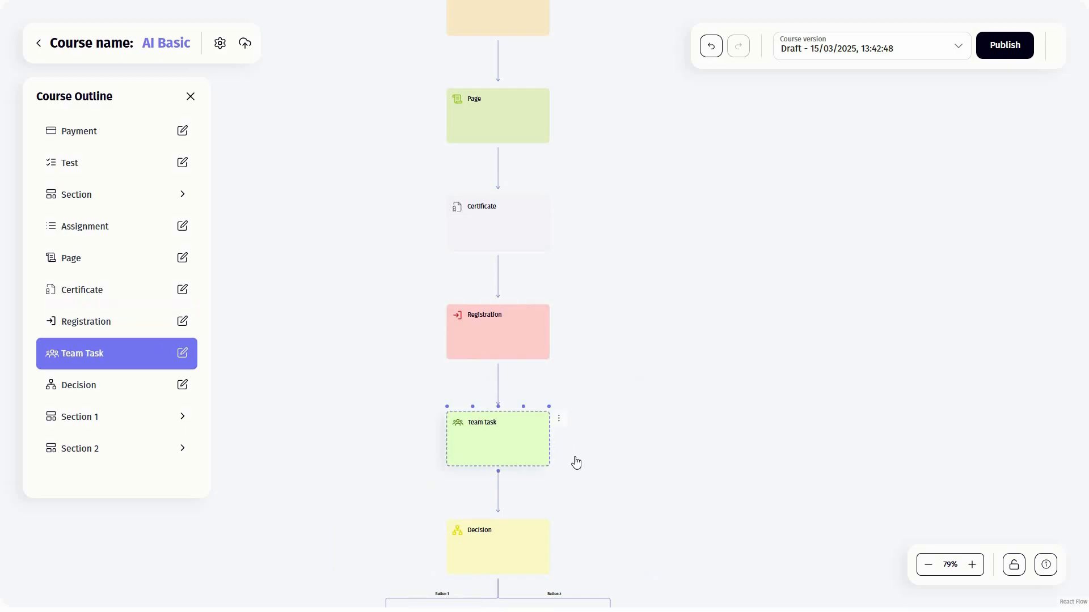
Step: Review the Team task block's response, reviewer and evaluation settings and its team options, leaving everything unchanged
{"action": "left_click", "coordinate": [366, 118]}
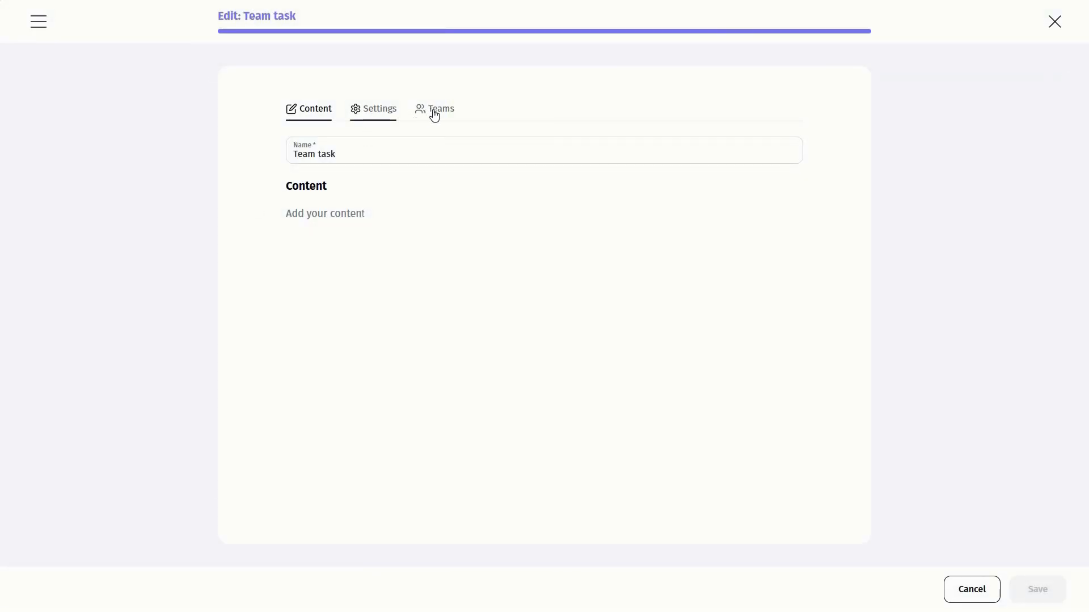
{"action": "scroll", "coordinate": [480, 337], "scroll_direction": "down", "scroll_amount": 2}
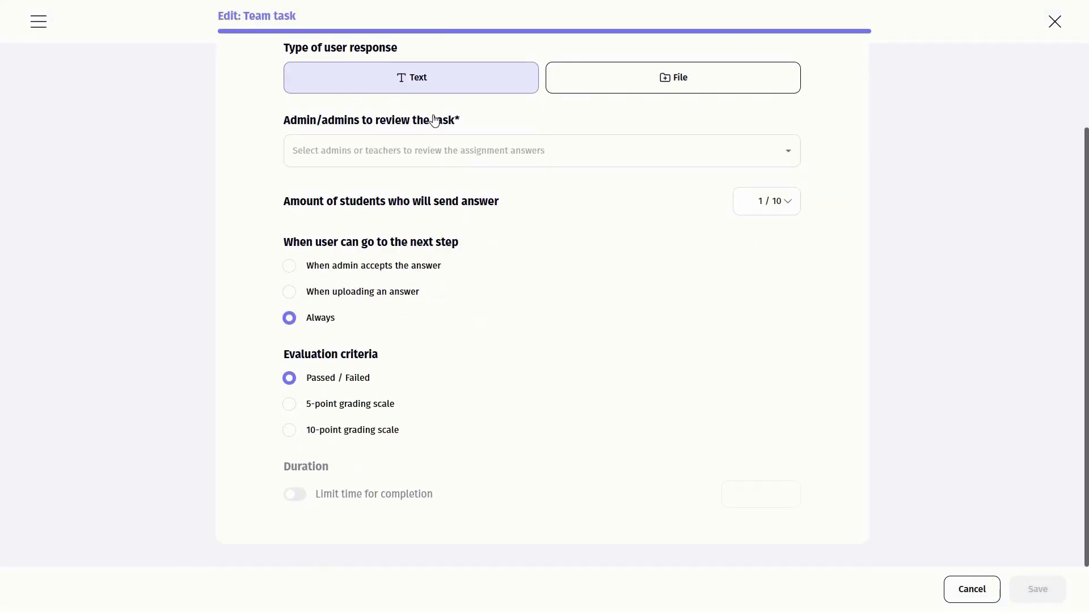
{"action": "scroll", "coordinate": [526, 291], "scroll_direction": "up", "scroll_amount": 2}
{"action": "left_click", "coordinate": [434, 110]}
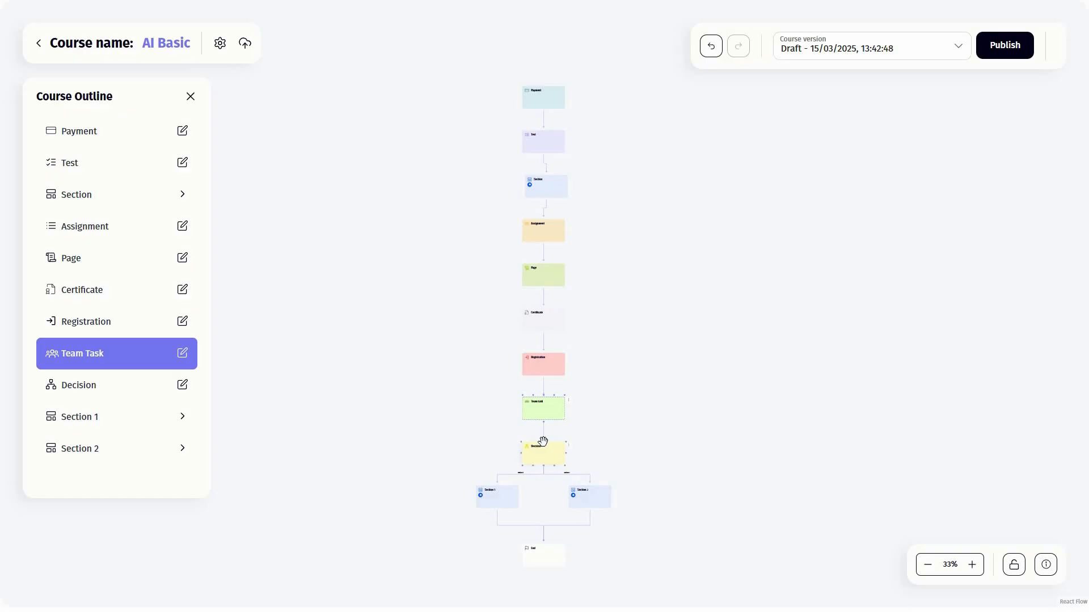
Step: Insert a Peer-to-peer block between the Team task and Decision blocks
{"action": "scroll", "coordinate": [542, 439], "scroll_direction": "up", "scroll_amount": 7}
{"action": "left_click", "coordinate": [545, 412]}
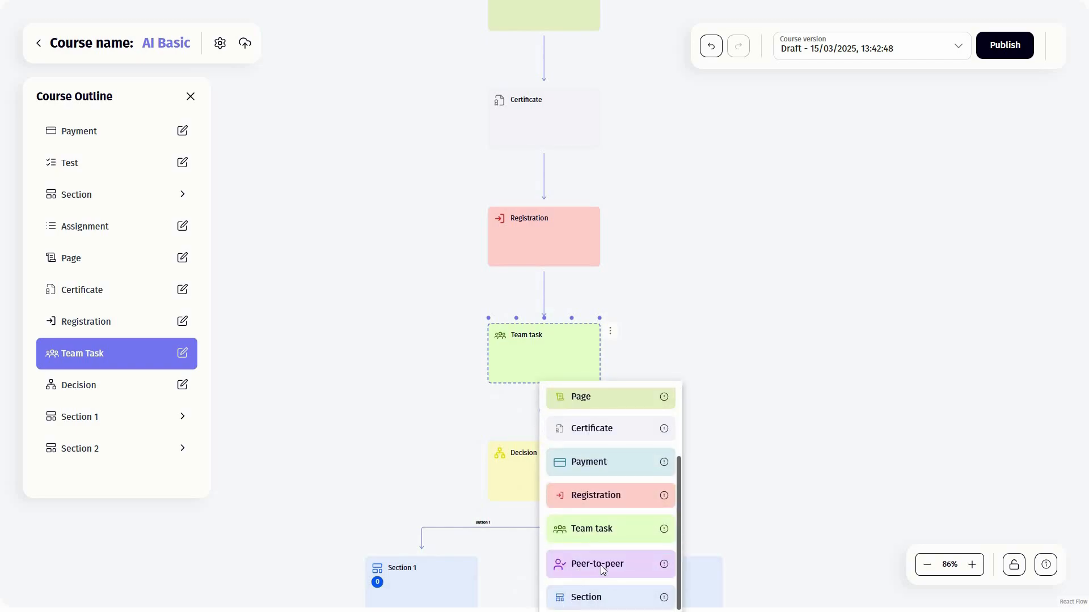
{"action": "left_click", "coordinate": [601, 565]}
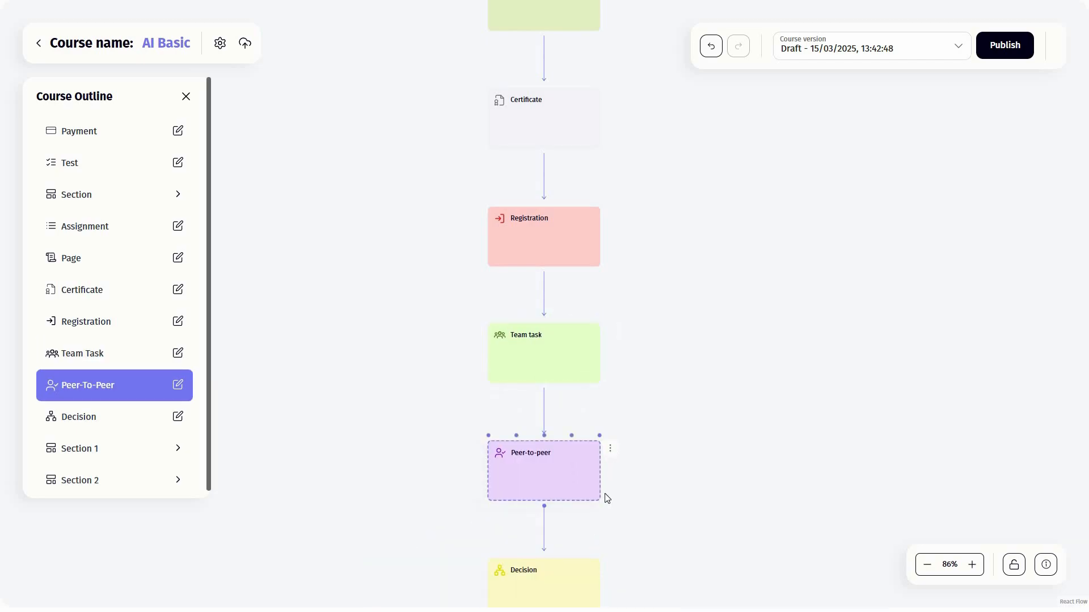
Step: Review the Peer-to-peer block's content, review and evaluation settings and answer guidance, and close its editor without changes
{"action": "left_click", "coordinate": [610, 449]}
{"action": "left_click", "coordinate": [628, 488]}
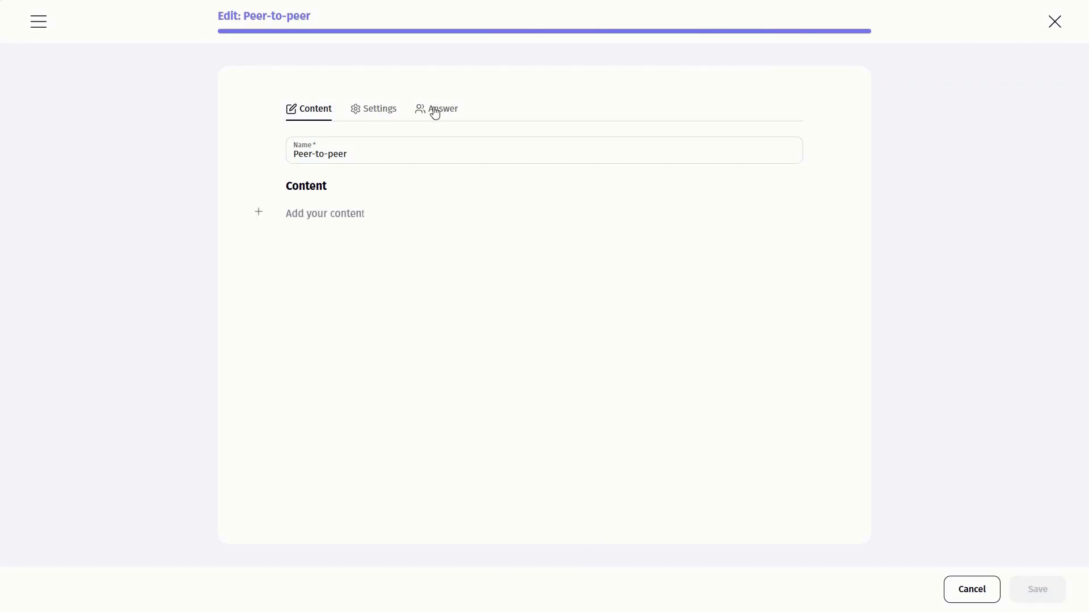
{"action": "left_click", "coordinate": [376, 109]}
{"action": "scroll", "coordinate": [499, 255], "scroll_direction": "down", "scroll_amount": 2}
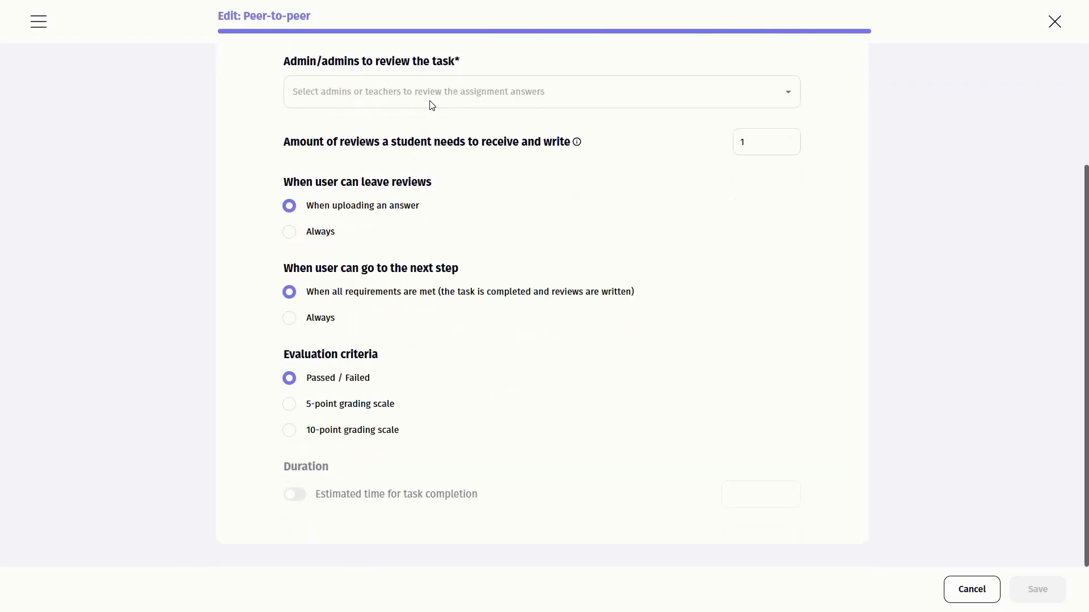
{"action": "scroll", "coordinate": [430, 104], "scroll_direction": "up", "scroll_amount": 3}
{"action": "left_click", "coordinate": [431, 109]}
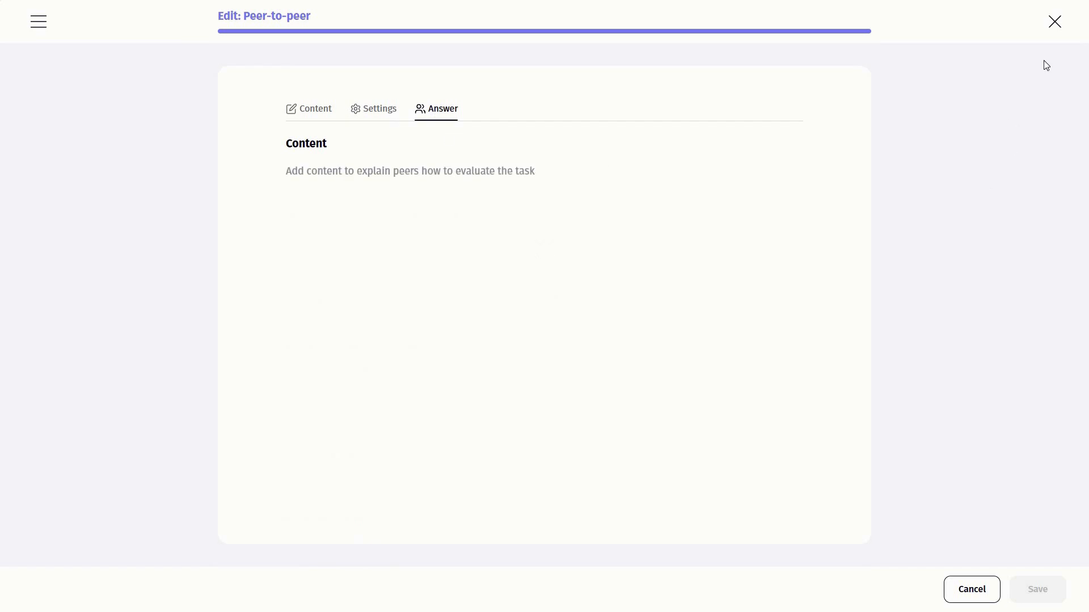
{"action": "left_click", "coordinate": [1054, 21]}
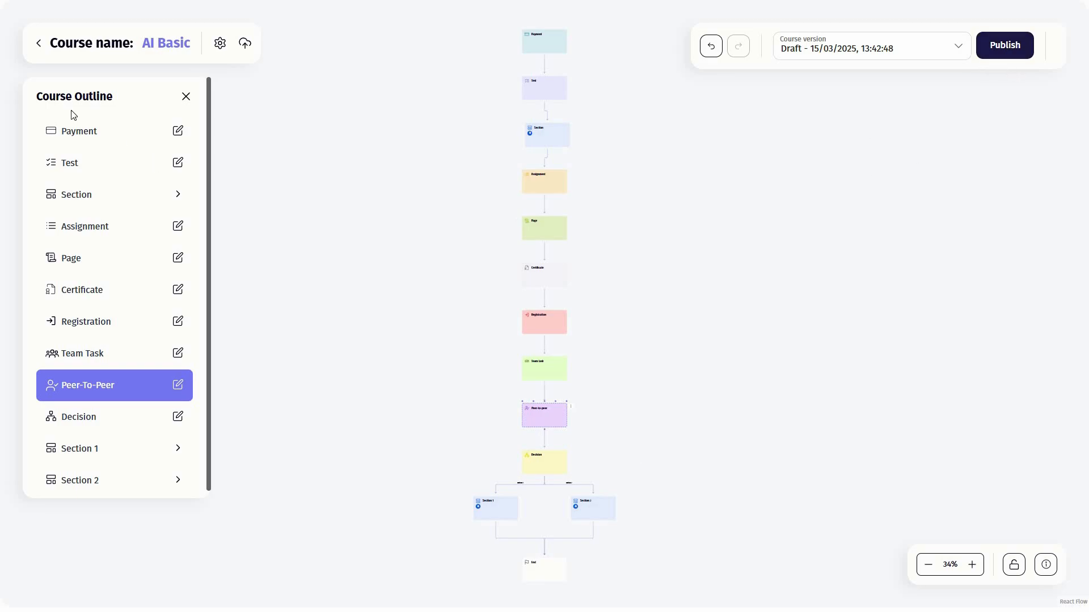
Step: Return to the course list and check the actions available for the AI Basic course
{"action": "left_click", "coordinate": [39, 46]}
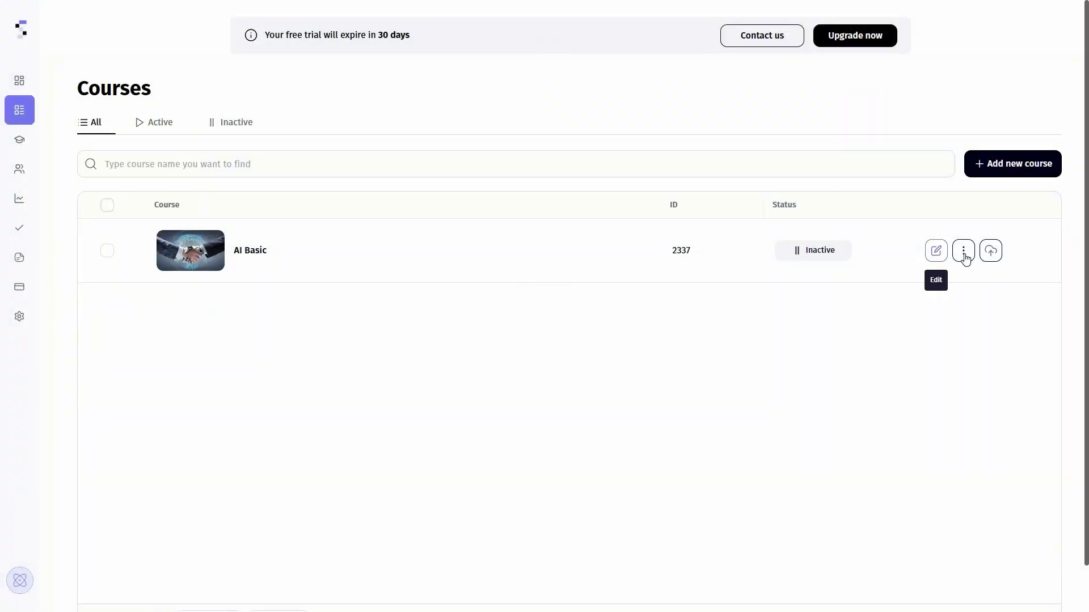
{"action": "mouse_move", "coordinate": [932, 279]}
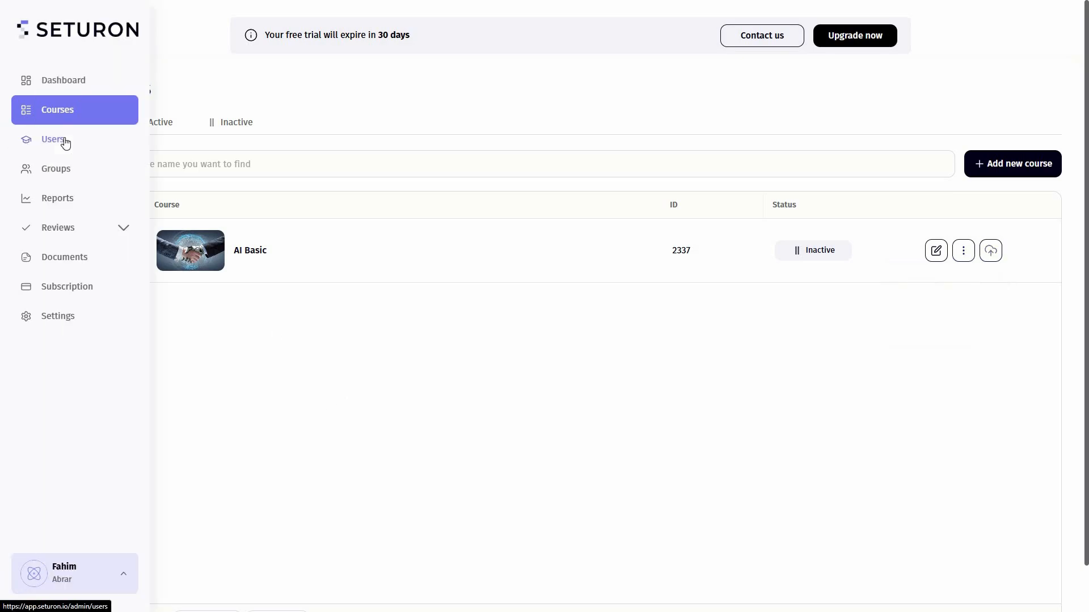
Step: Browse the Users page by activated, pending and deactivated status, and try the user table download
{"action": "left_click", "coordinate": [66, 141]}
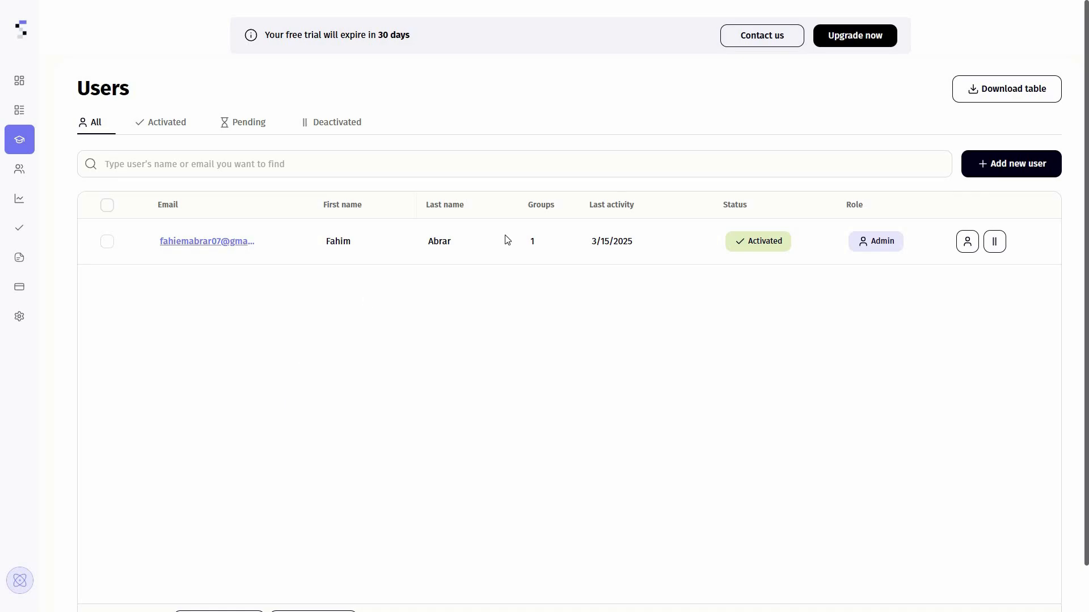
{"action": "left_click", "coordinate": [161, 125]}
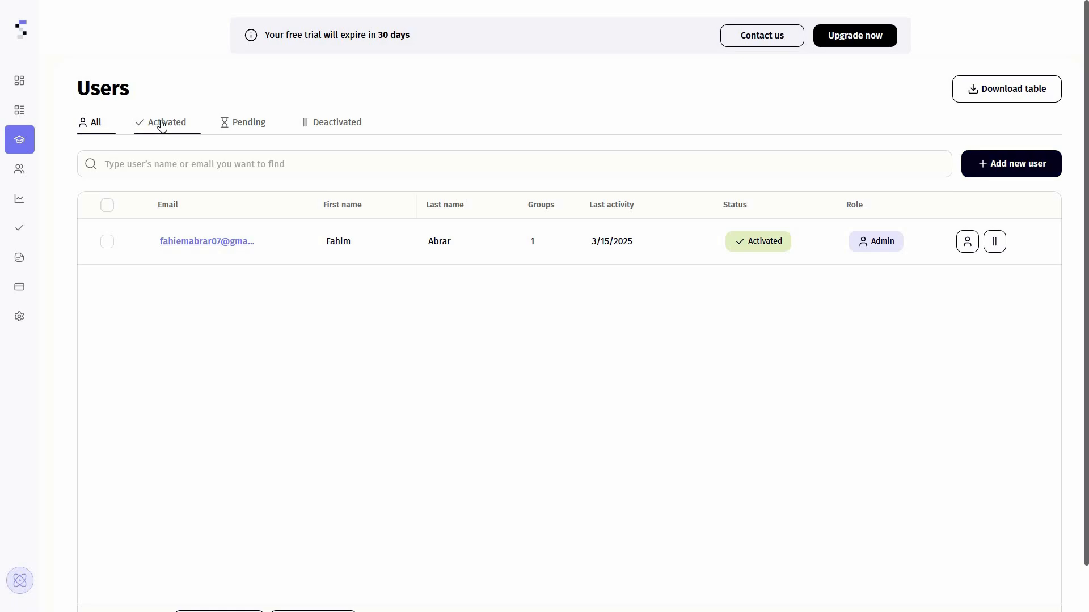
{"action": "left_click", "coordinate": [232, 123]}
{"action": "left_click", "coordinate": [333, 122]}
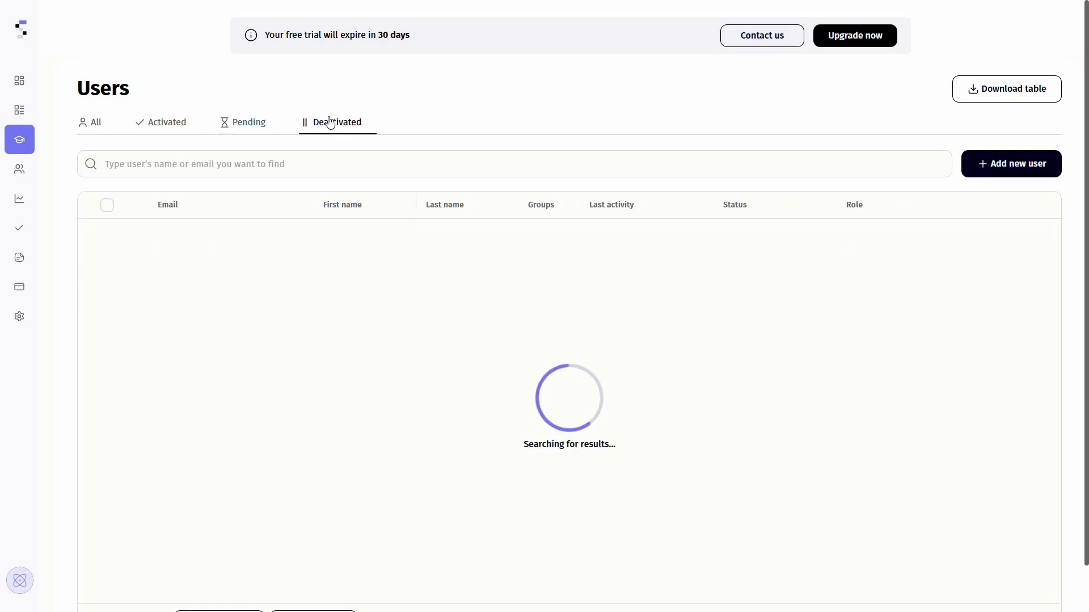
{"action": "left_click", "coordinate": [1019, 96]}
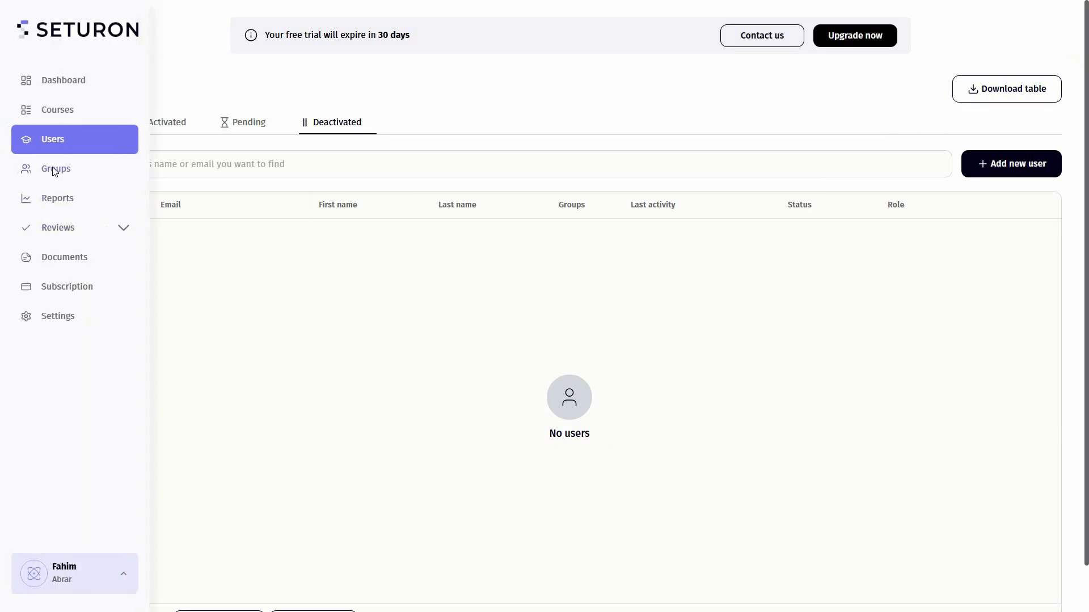
Step: Create a new group named "g2" and check its group information form without changing it
{"action": "left_click", "coordinate": [53, 169]}
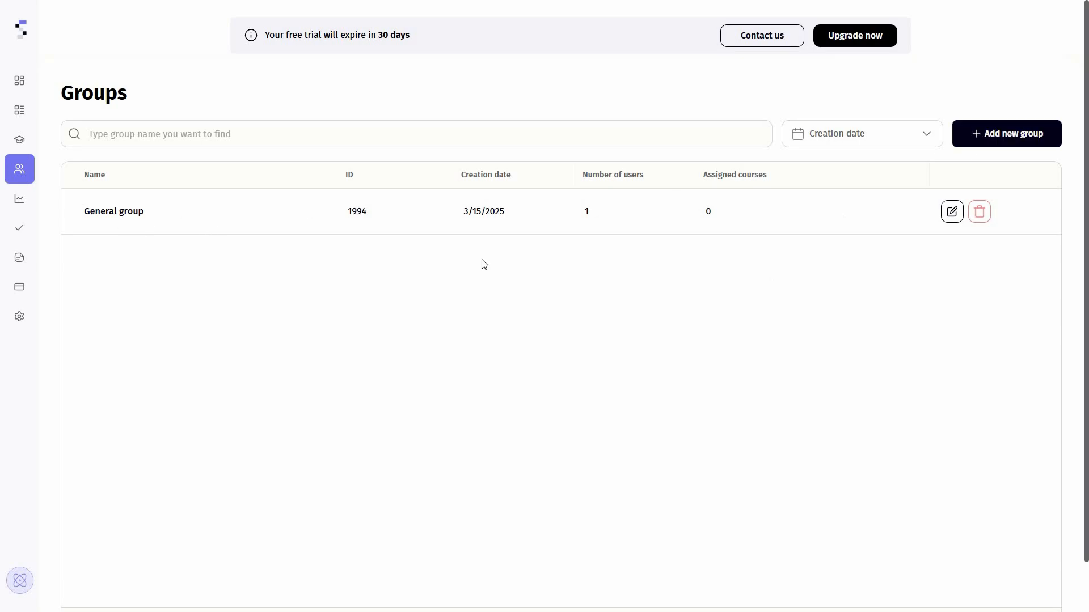
{"action": "left_click", "coordinate": [985, 141]}
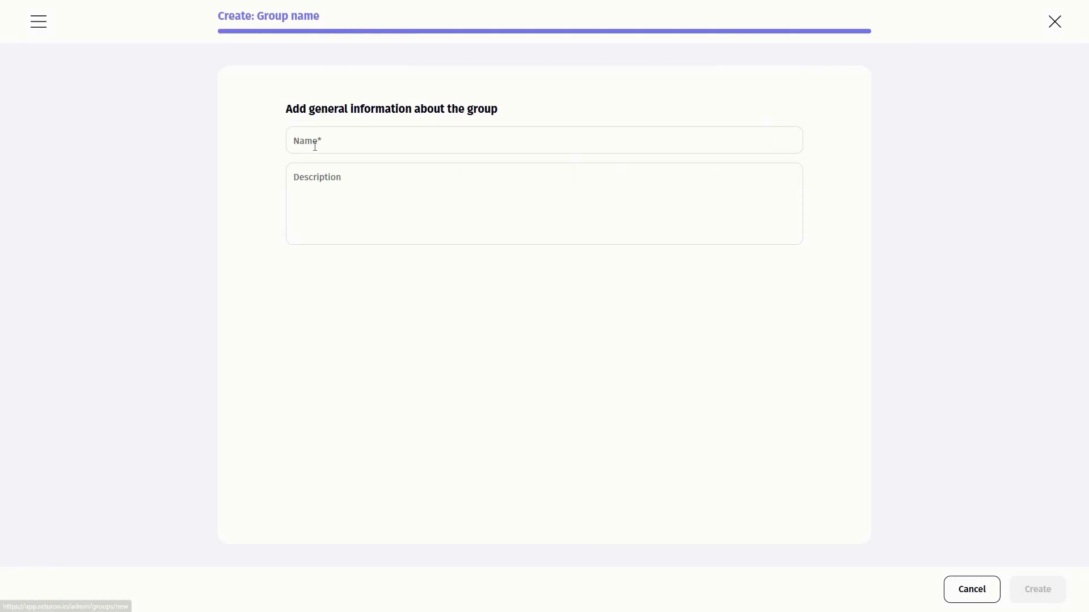
{"action": "left_click", "coordinate": [315, 143]}
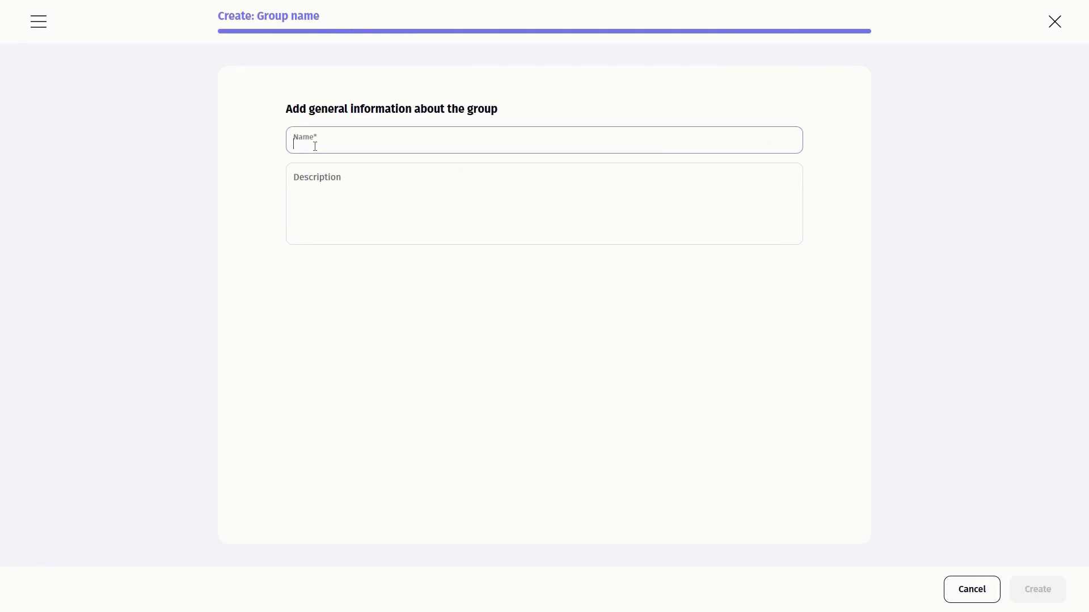
{"action": "type", "text": "g2"}
{"action": "left_click", "coordinate": [1056, 599]}
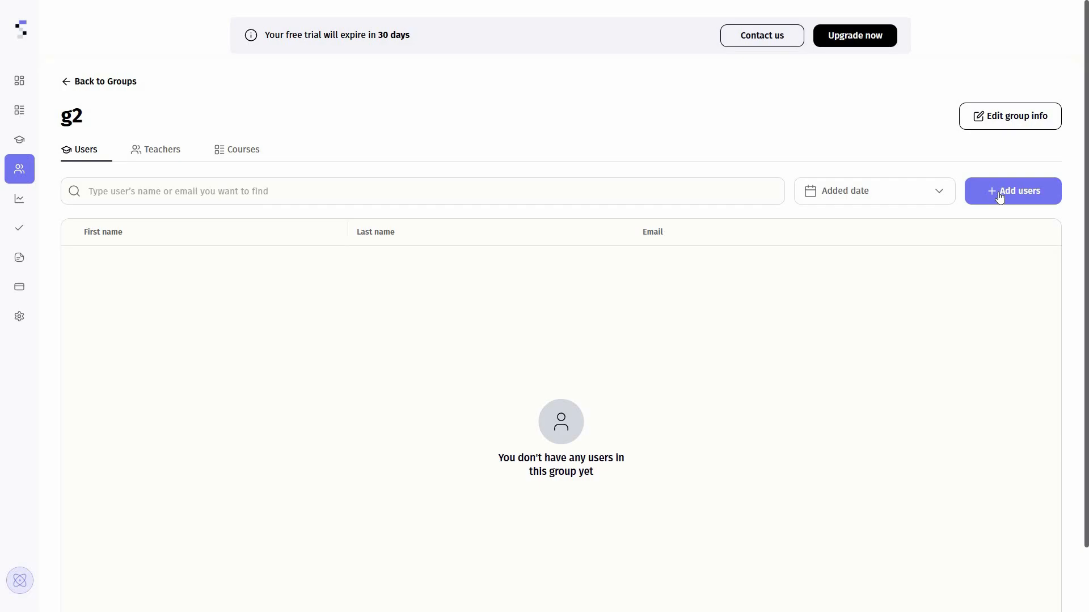
{"action": "left_click", "coordinate": [984, 109]}
{"action": "left_click", "coordinate": [1053, 23]}
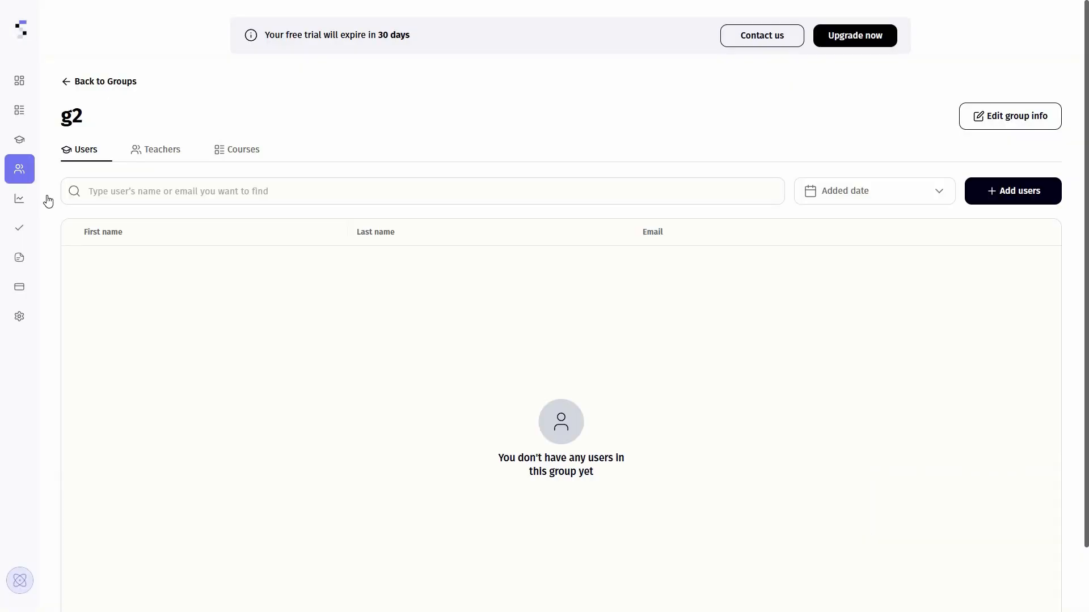
Step: Examine the Reports area, covering the AI Basic course report and the summary of user activity, course progress, devices and roles
{"action": "left_click", "coordinate": [47, 199]}
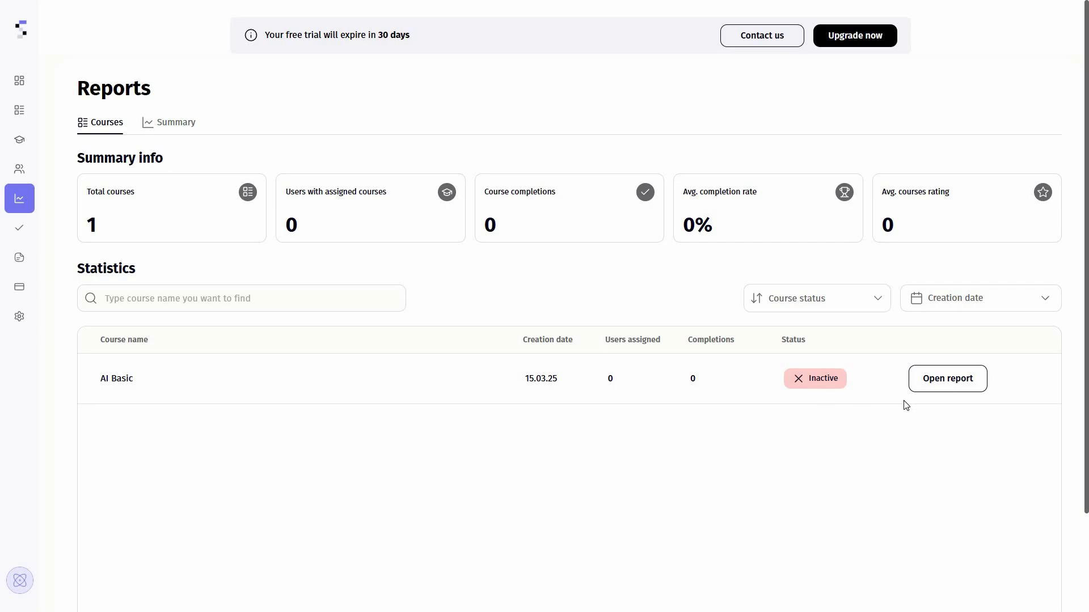
{"action": "left_click", "coordinate": [964, 385]}
{"action": "left_click", "coordinate": [34, 208]}
{"action": "left_click", "coordinate": [165, 121]}
{"action": "scroll", "coordinate": [417, 428], "scroll_direction": "down", "scroll_amount": 6}
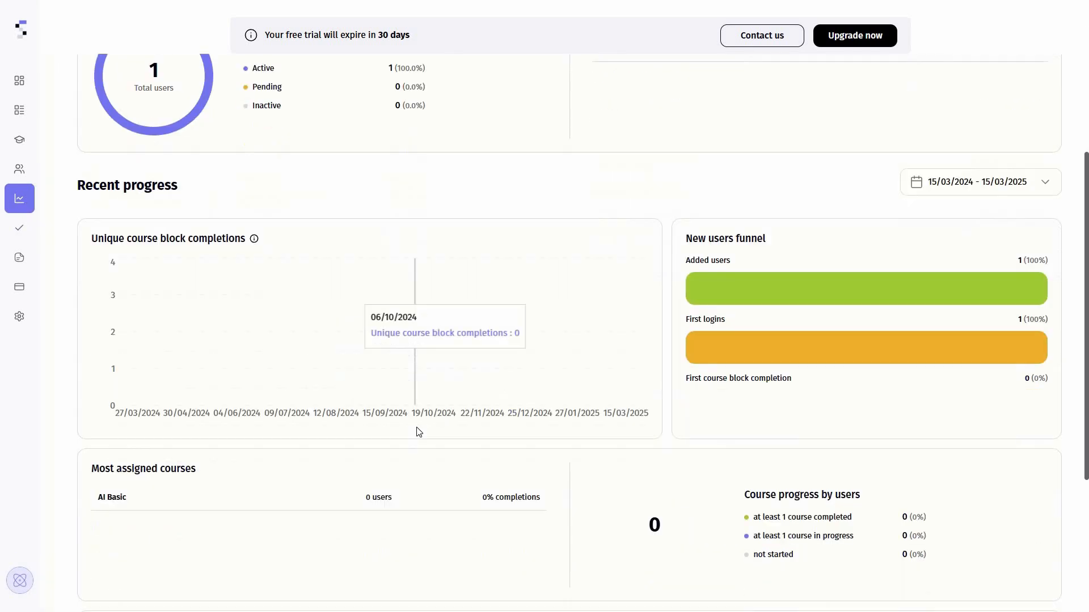
{"action": "scroll", "coordinate": [419, 433], "scroll_direction": "down", "scroll_amount": 3}
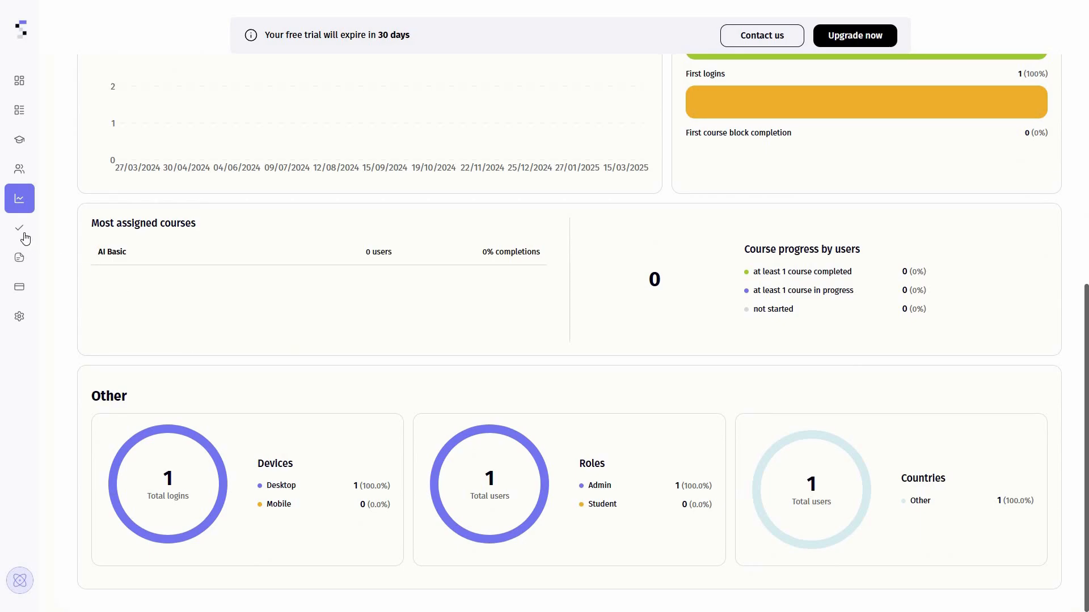
Step: Browse the assignment reviews by reviewed and not reviewed status, and check the team task and peer-to-peer reviews
{"action": "left_click", "coordinate": [56, 234]}
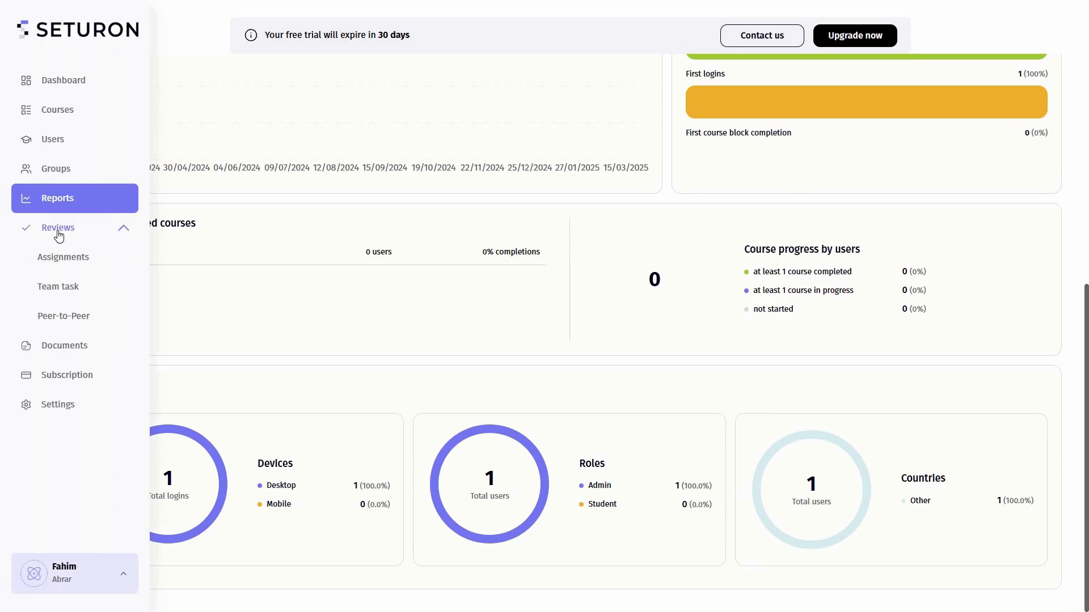
{"action": "left_click", "coordinate": [65, 257]}
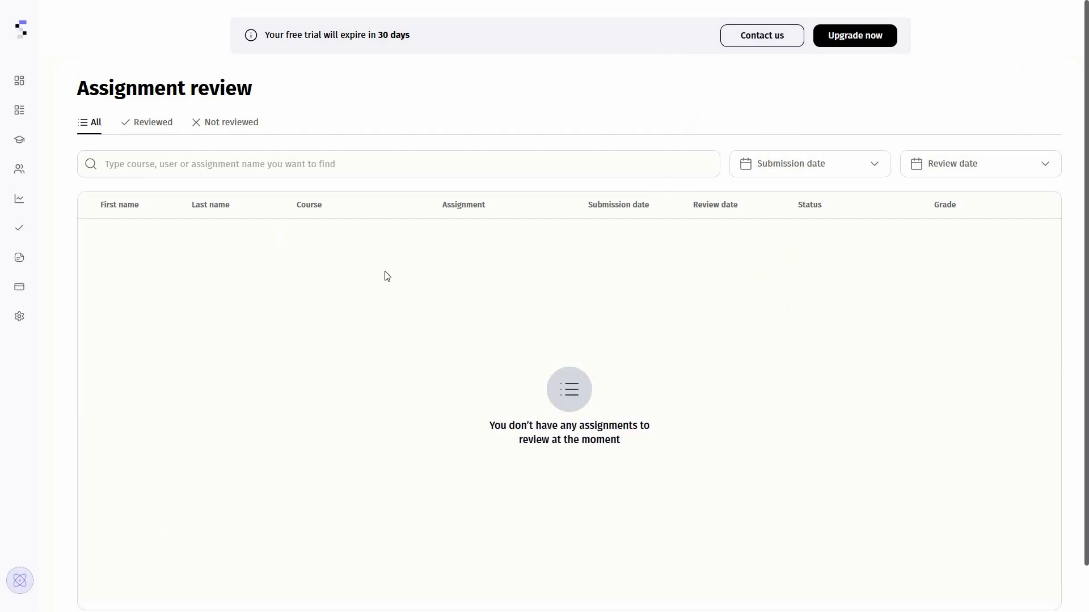
{"action": "left_click", "coordinate": [146, 130]}
{"action": "left_click", "coordinate": [145, 130]}
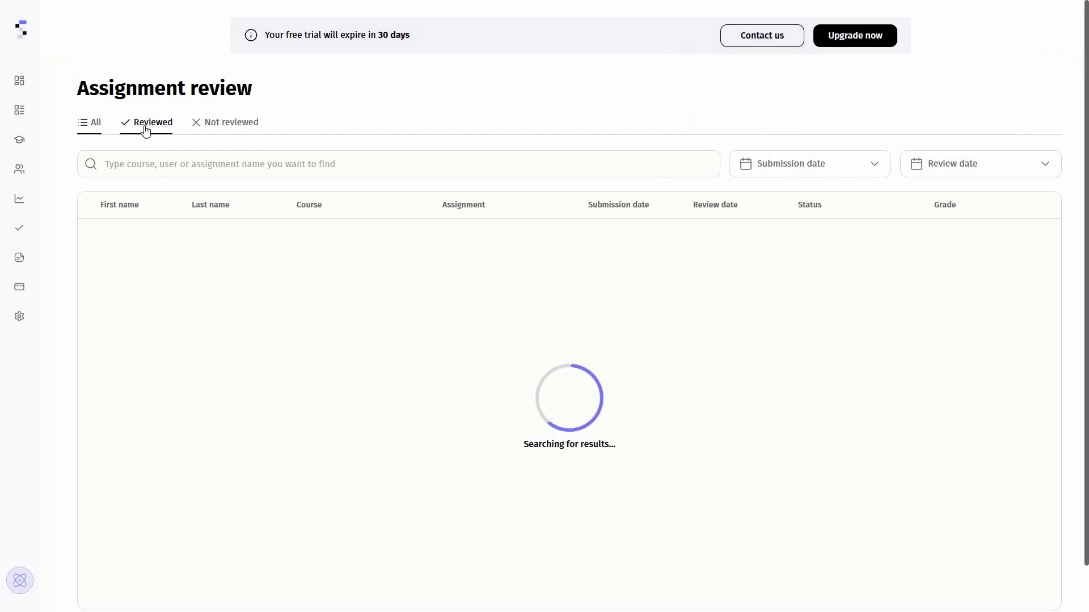
{"action": "left_click", "coordinate": [224, 127]}
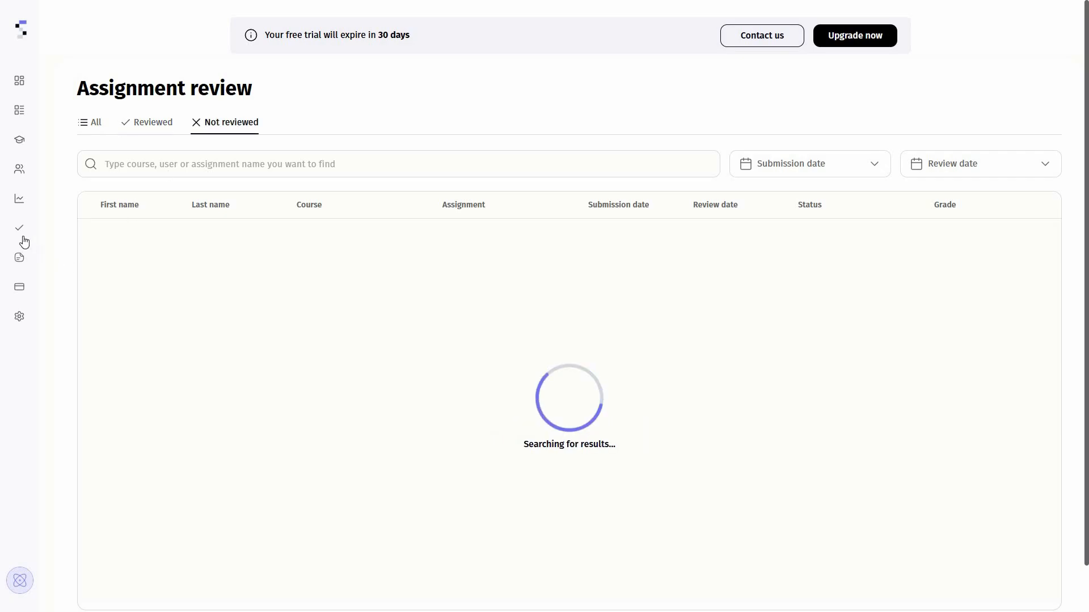
{"action": "mouse_move", "coordinate": [66, 289]}
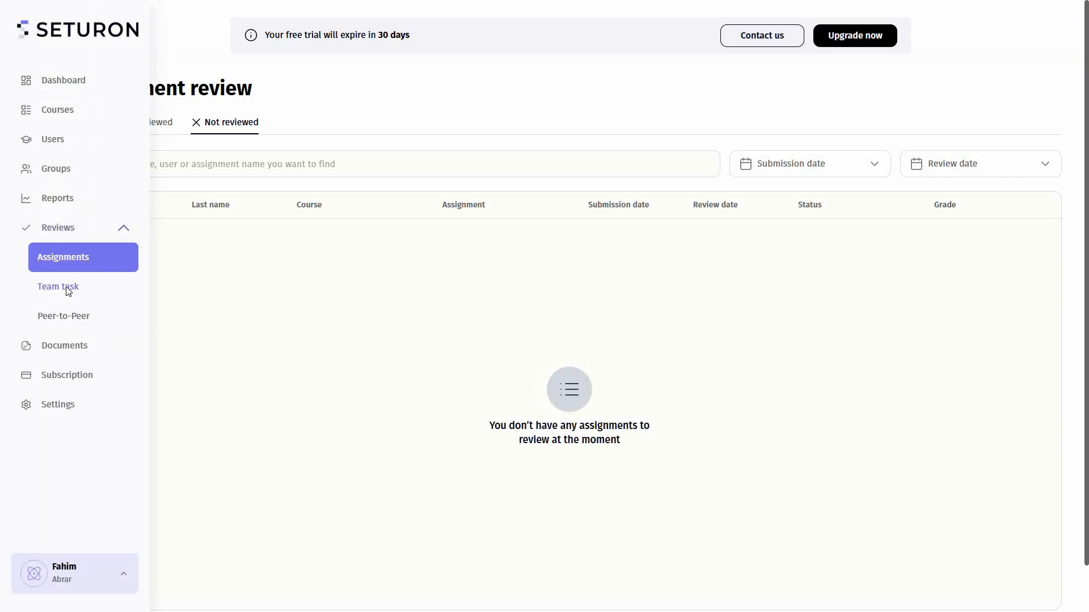
{"action": "left_click", "coordinate": [68, 289]}
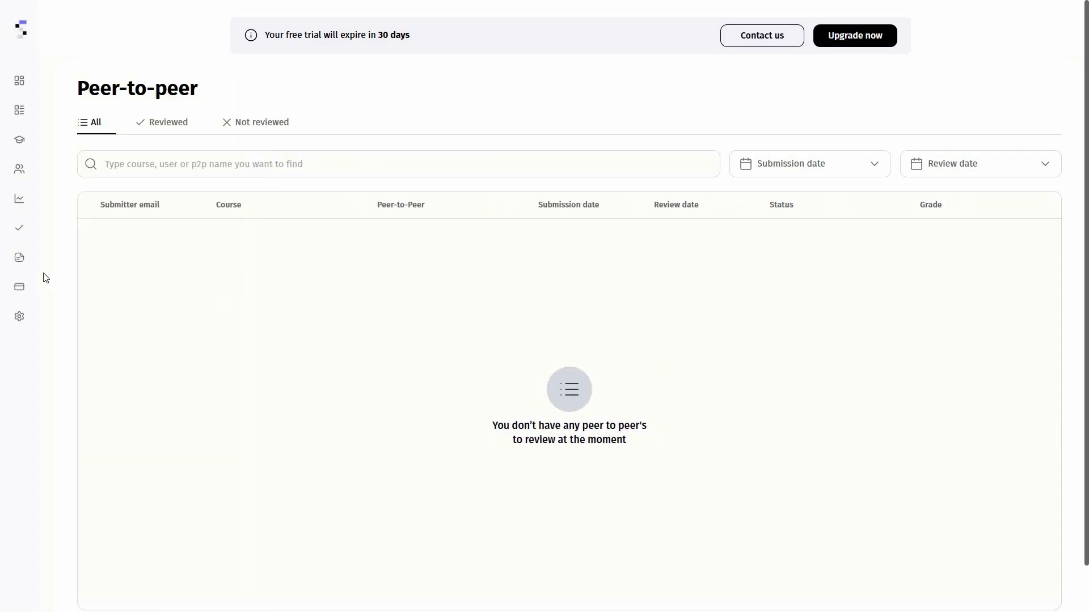
Step: Check the new document form and its available content blocks on the Documents page, and leave it without creating anything
{"action": "mouse_move", "coordinate": [54, 262]}
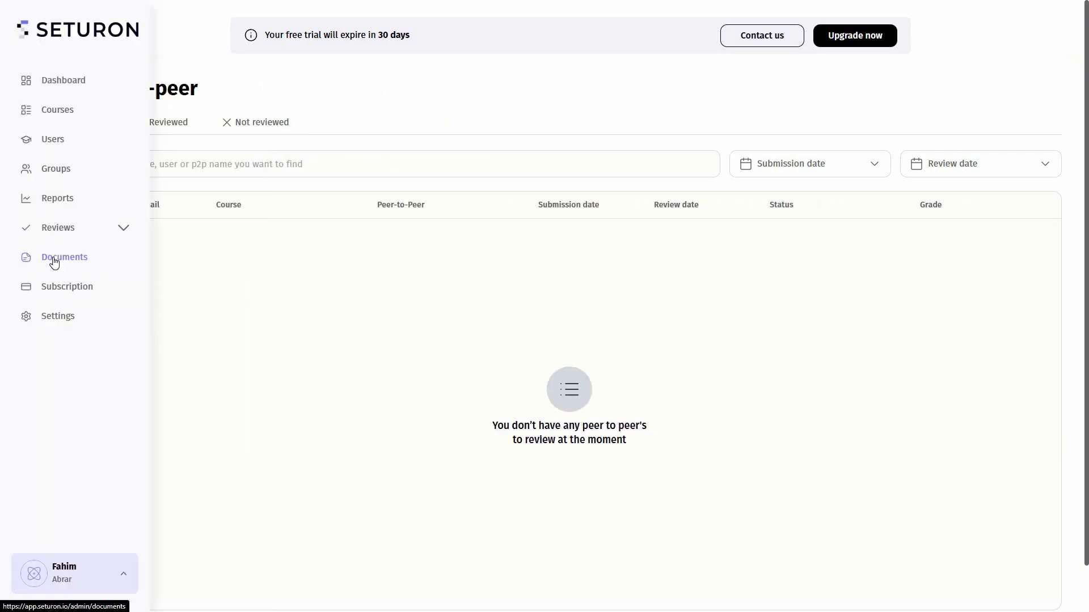
{"action": "left_click", "coordinate": [54, 259]}
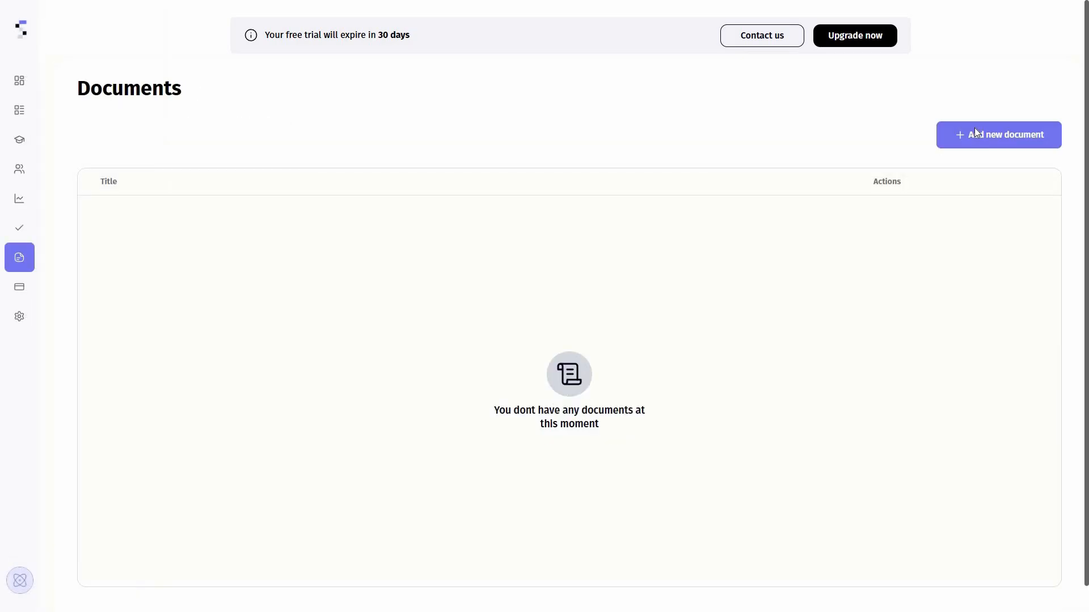
{"action": "left_click", "coordinate": [974, 134]}
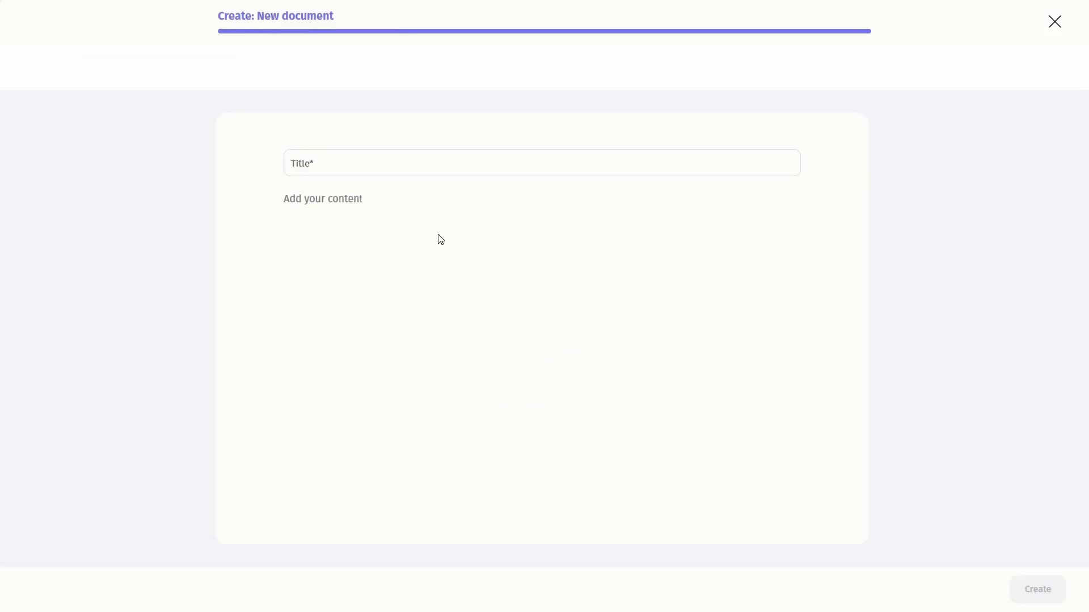
{"action": "left_click", "coordinate": [301, 164]}
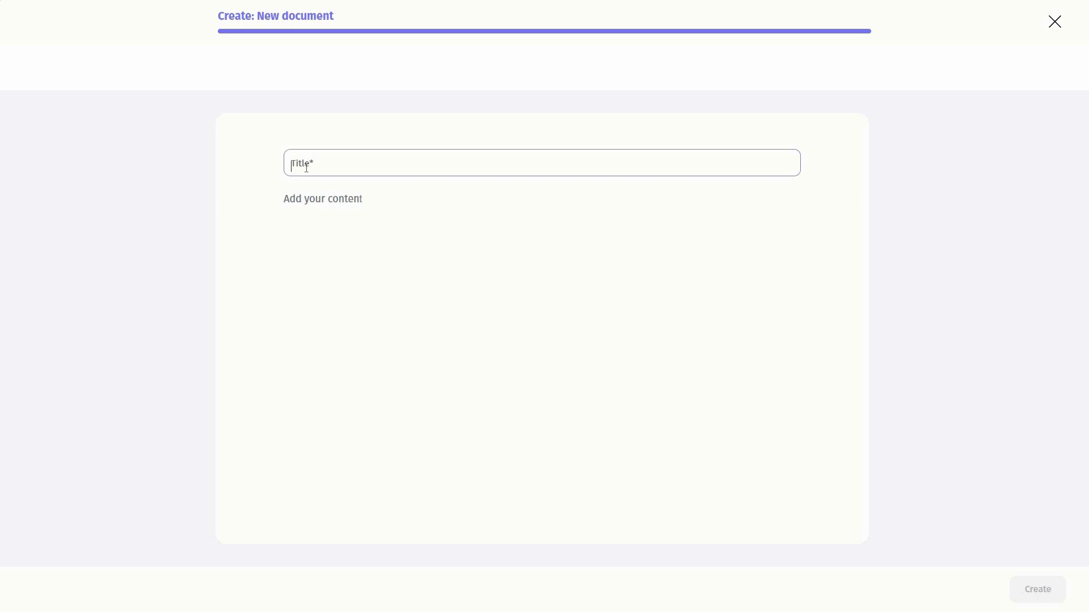
{"action": "left_click", "coordinate": [263, 210]}
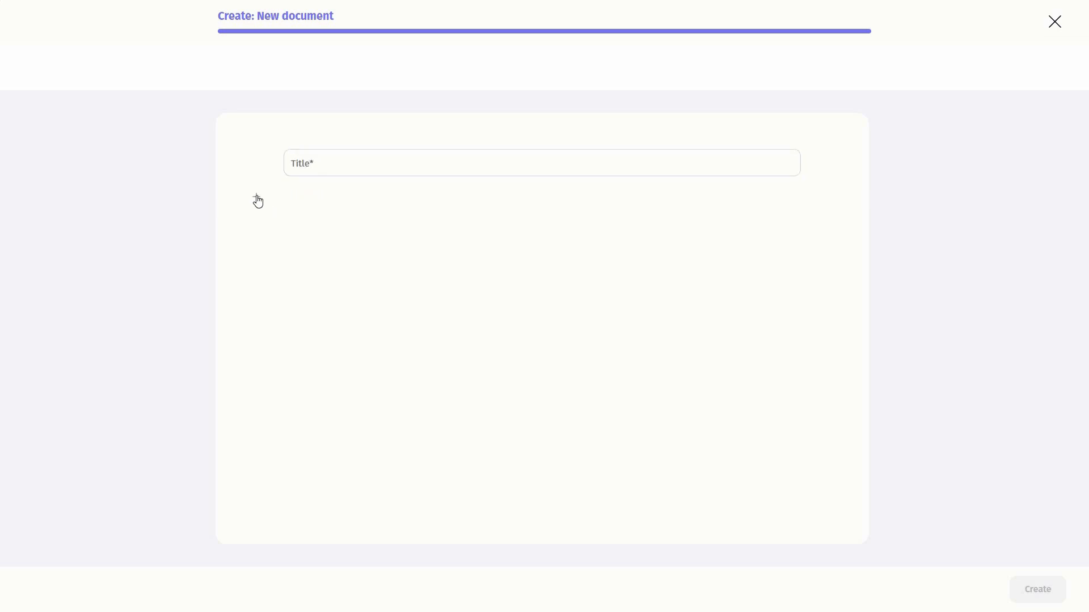
{"action": "key", "text": "Tab"}
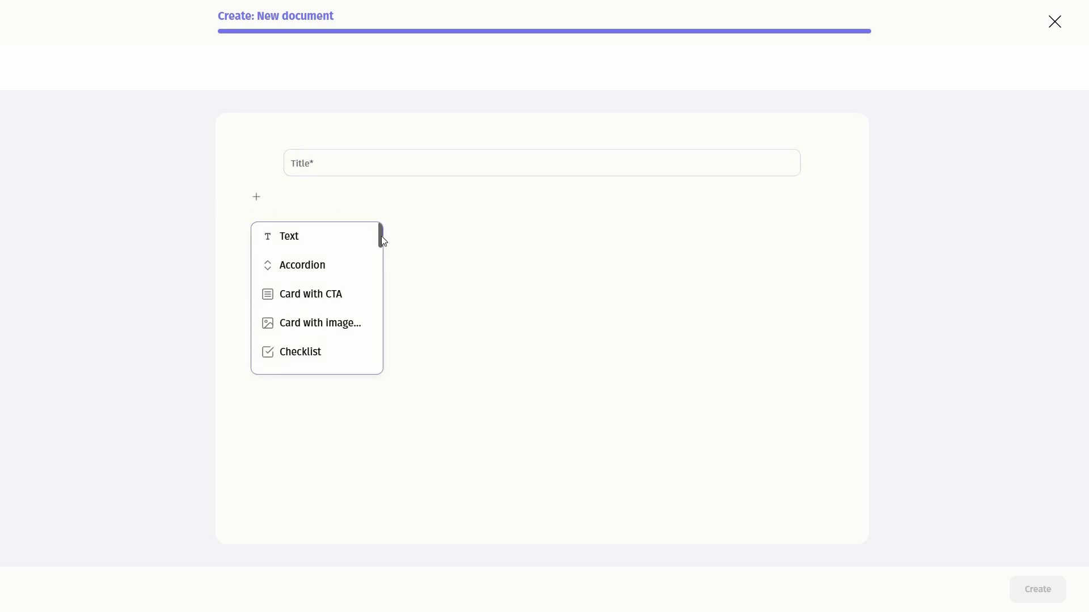
{"action": "left_click_drag", "start_coordinate": [381, 242], "coordinate": [382, 251]}
{"action": "scroll", "coordinate": [382, 294], "scroll_direction": "down", "scroll_amount": 3}
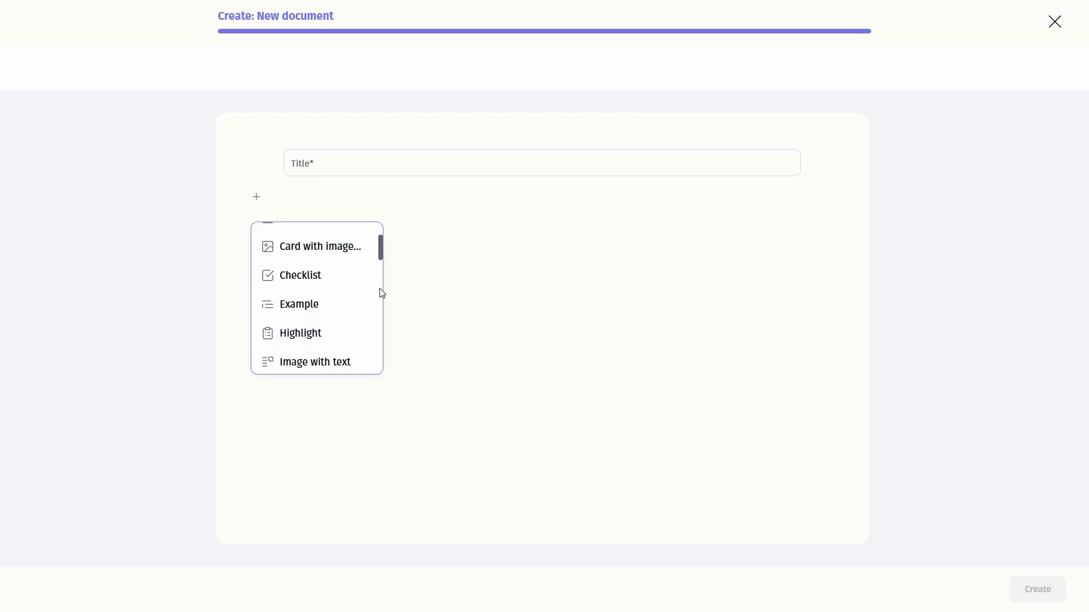
{"action": "scroll", "coordinate": [381, 323], "scroll_direction": "down", "scroll_amount": 10}
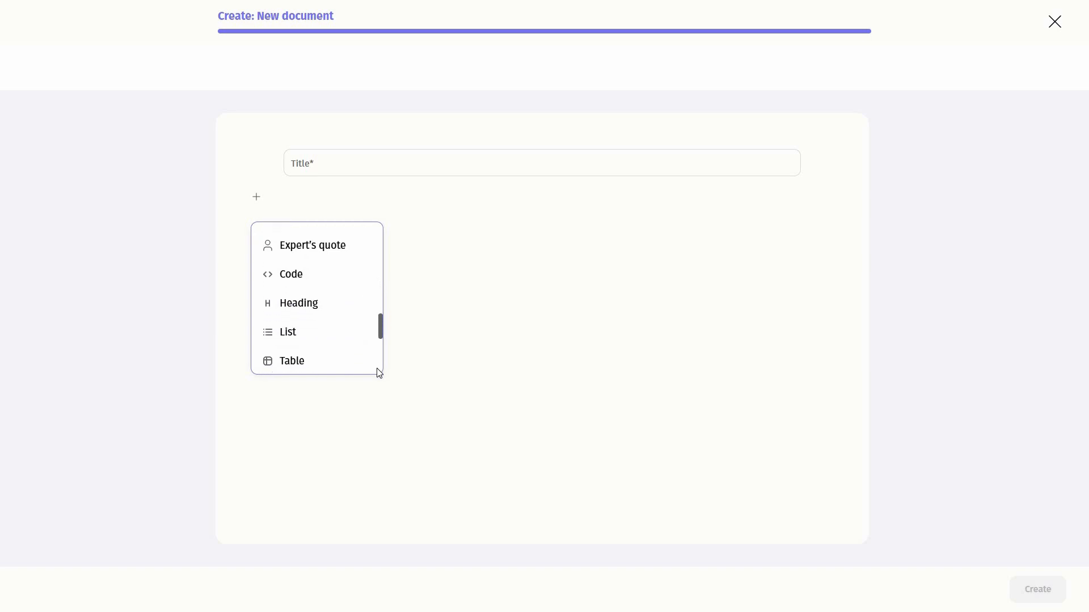
{"action": "left_click", "coordinate": [1053, 23]}
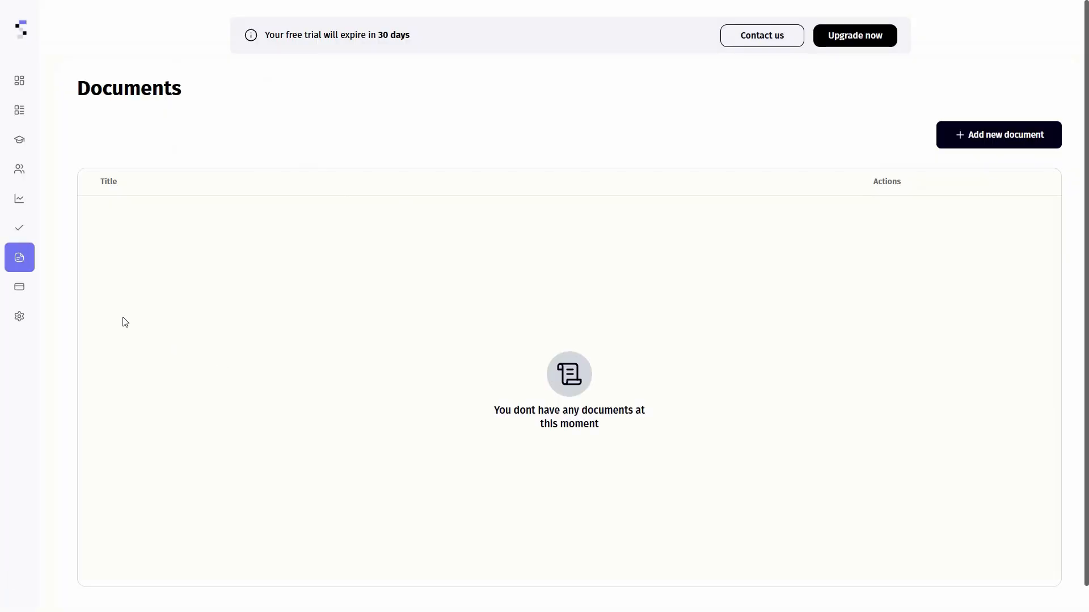
Step: Examine the platform settings, covering company information, admin and user notifications, and the brand book
{"action": "mouse_move", "coordinate": [54, 294]}
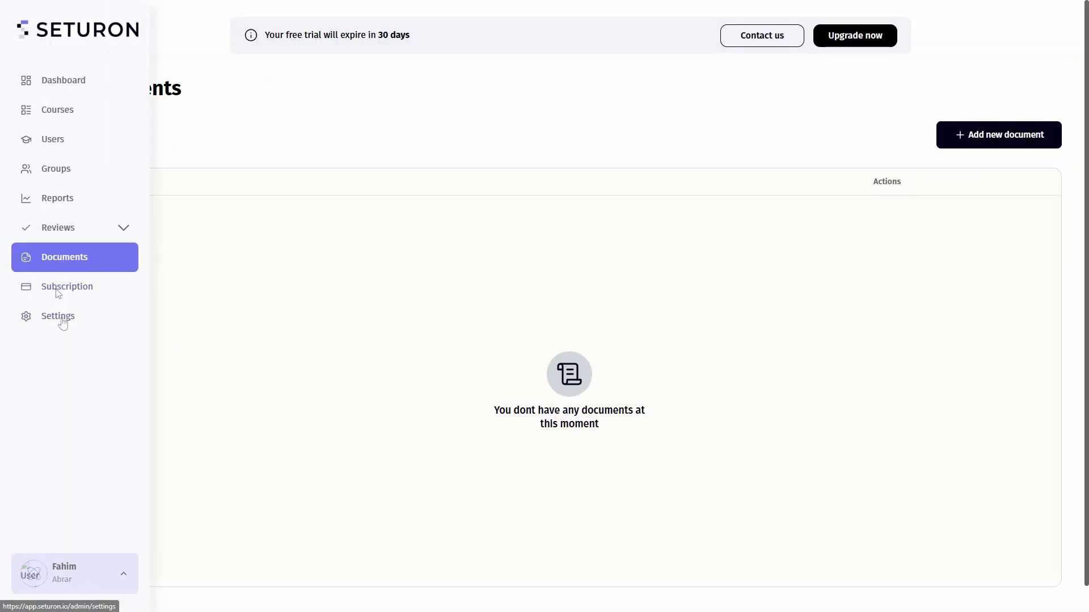
{"action": "left_click", "coordinate": [63, 319]}
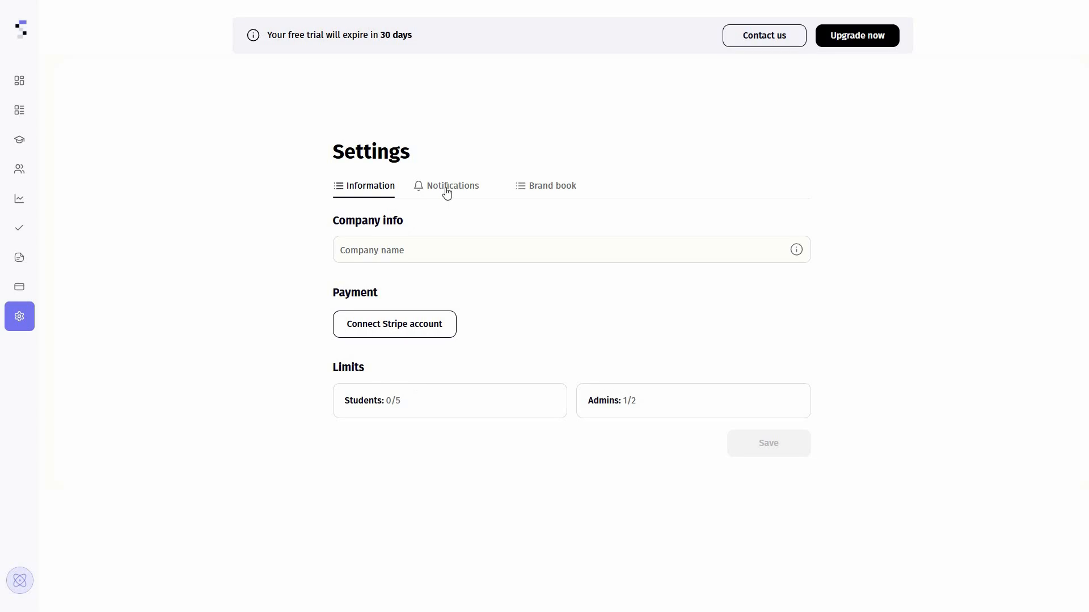
{"action": "left_click", "coordinate": [468, 200]}
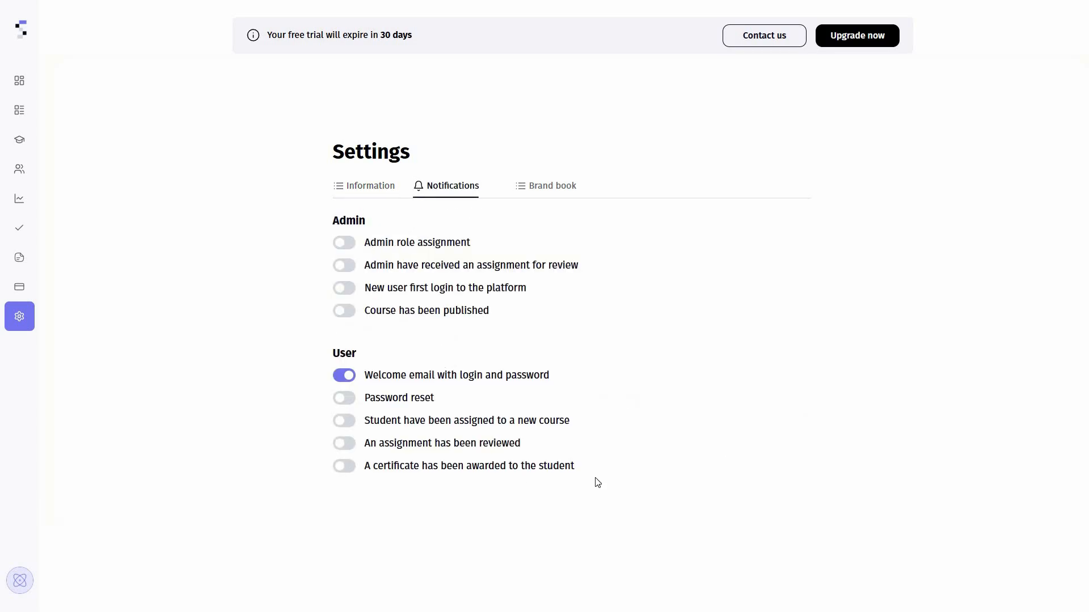
{"action": "left_click", "coordinate": [552, 193]}
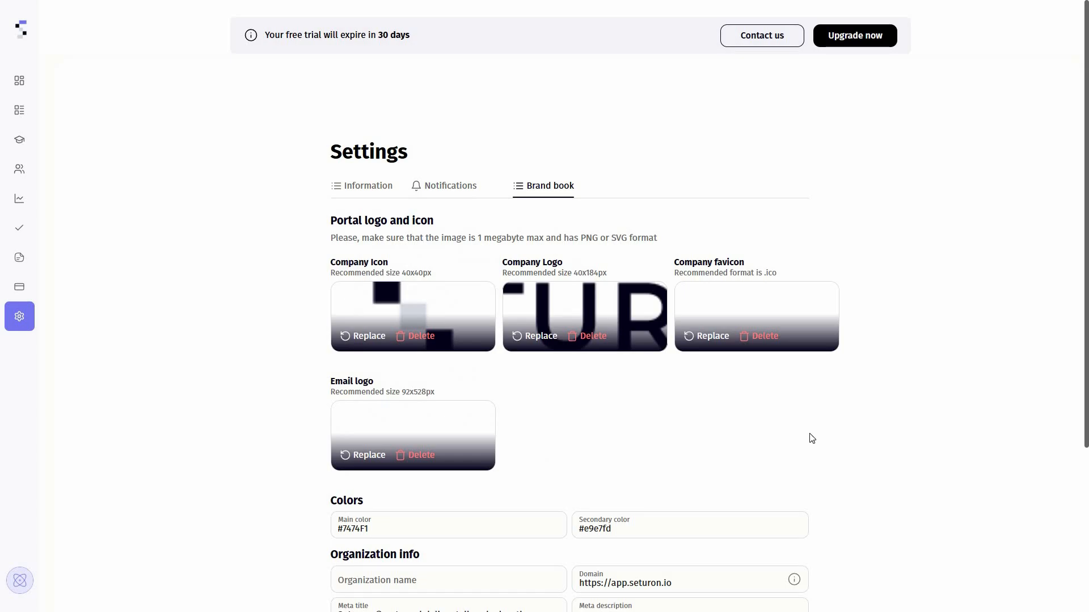
{"action": "scroll", "coordinate": [877, 461], "scroll_direction": "down", "scroll_amount": 4}
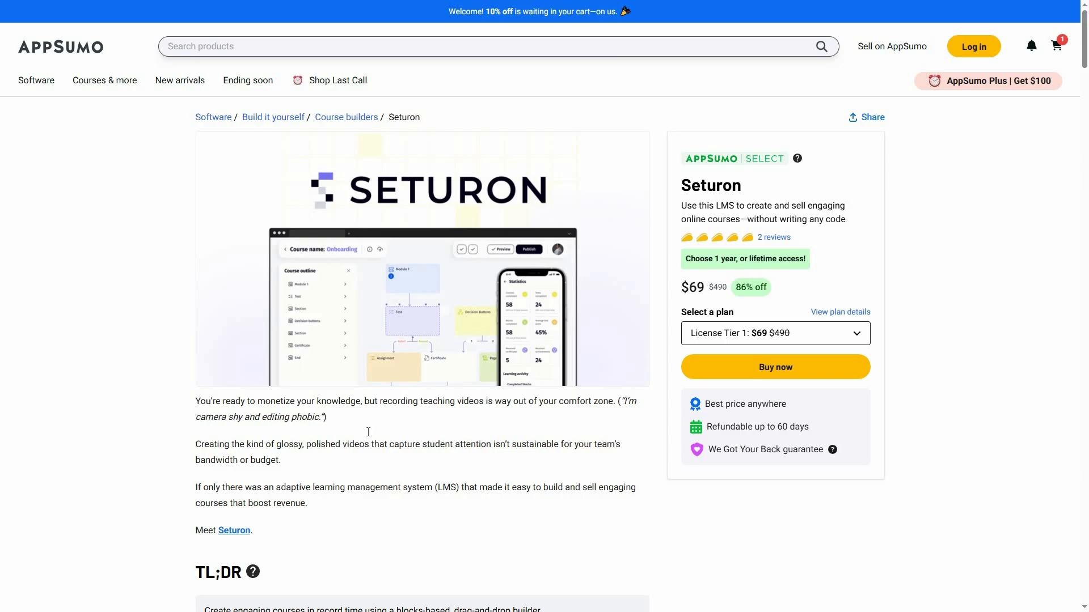
Step: Switch to the AppSumo page for Seturon and compare the license tiers under Plans & features
{"action": "scroll", "coordinate": [316, 115], "scroll_direction": "down", "scroll_amount": 1}
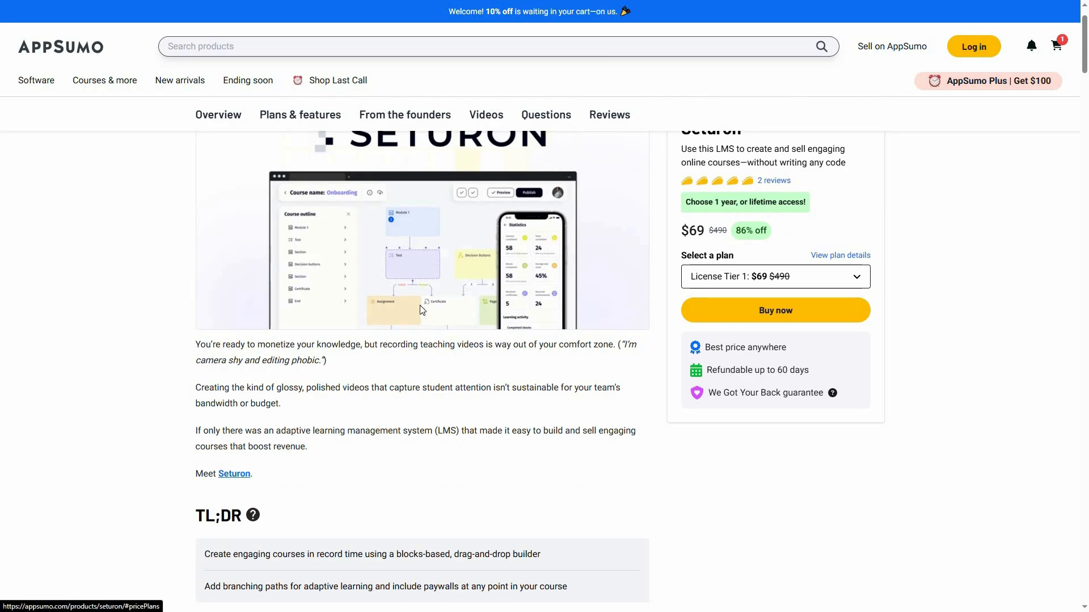
{"action": "left_click", "coordinate": [300, 114]}
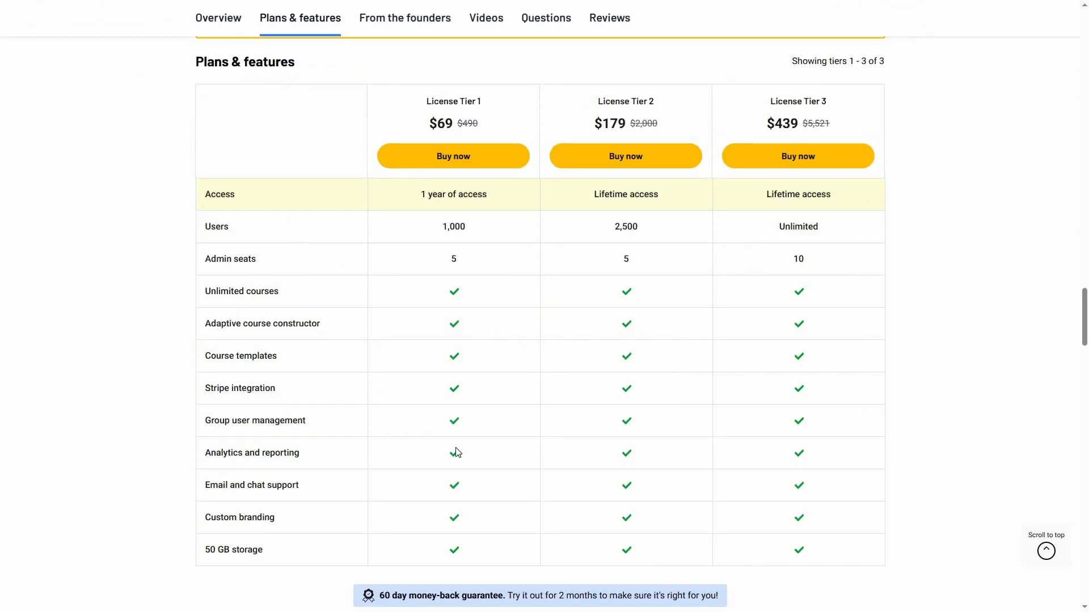